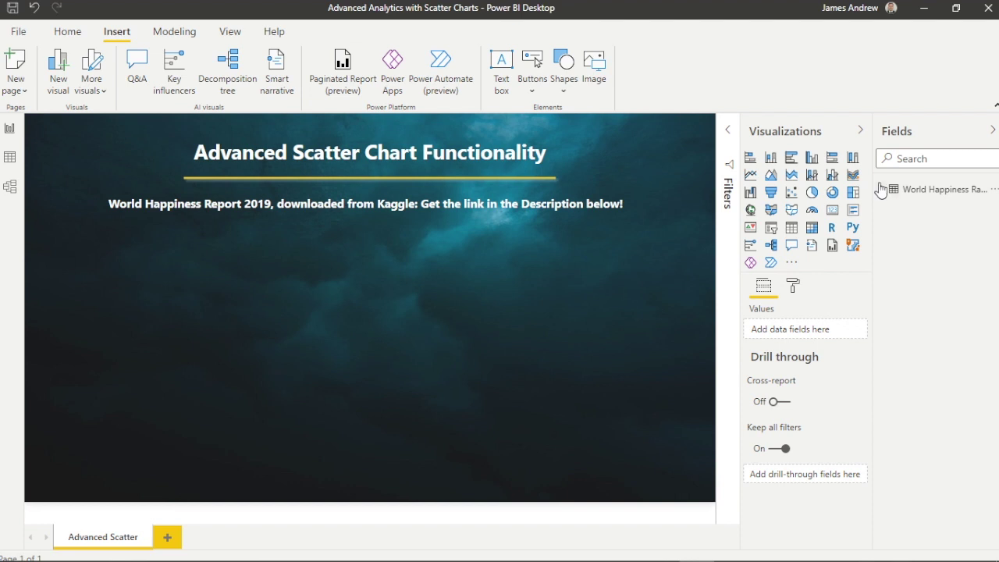
Expand and collapse the World Happiness Rankings 2019 table in the Fields pane to review its columns.
left_click(882, 185)
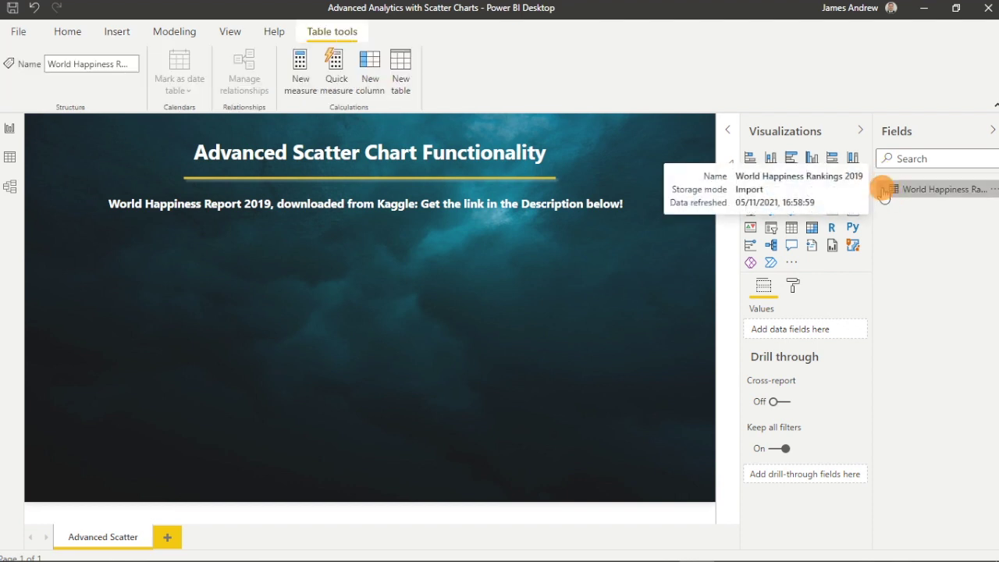
left_click(883, 192)
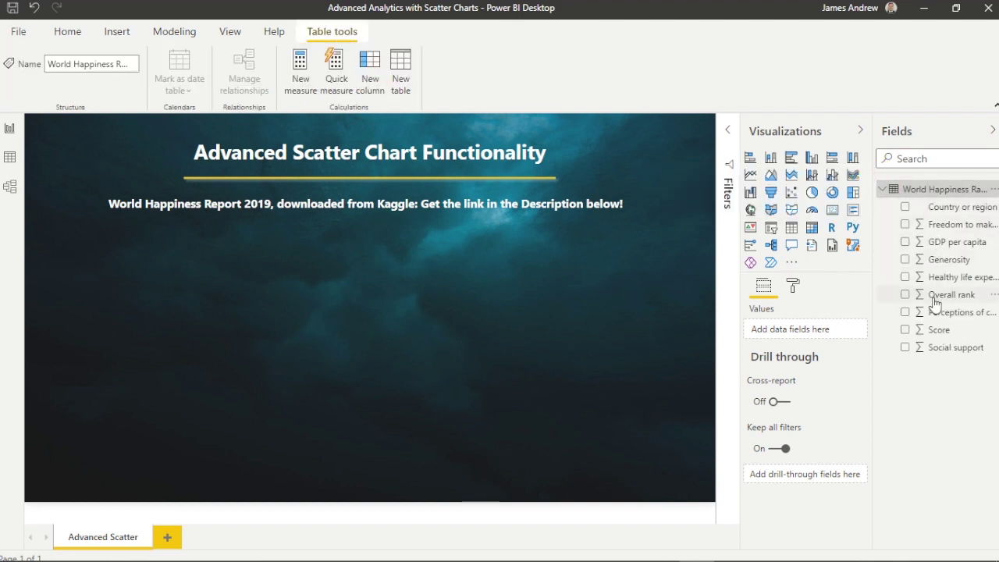
left_click(883, 192)
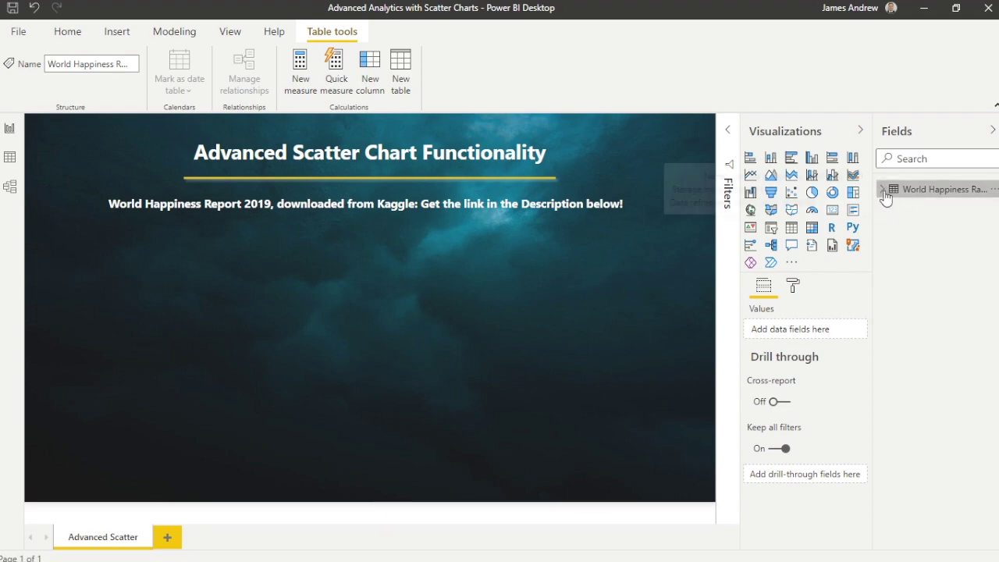
left_click(207, 206)
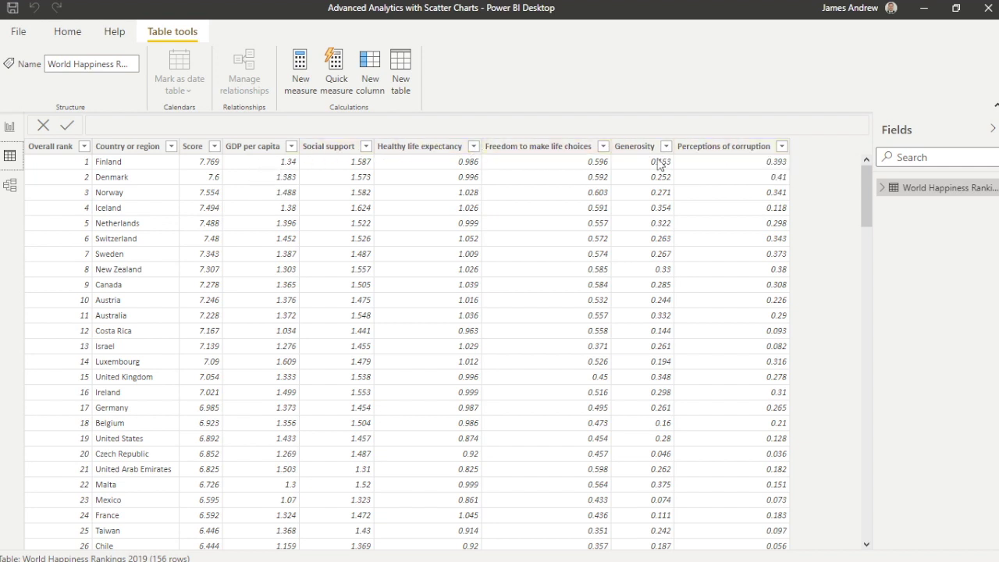
Return to the report canvas, then minimize Power BI to reveal the Kaggle page in the browser.
left_click(9, 128)
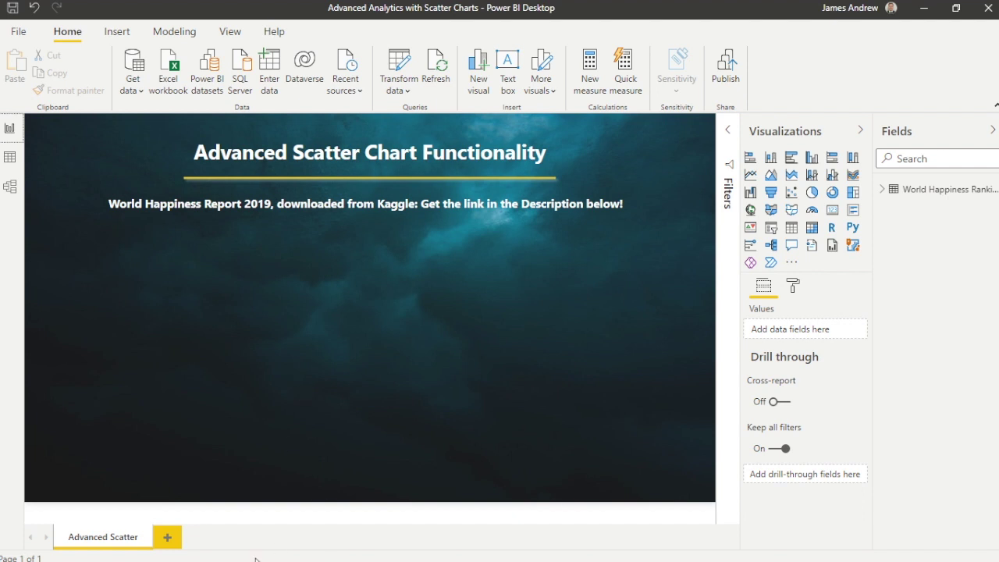
left_click(923, 8)
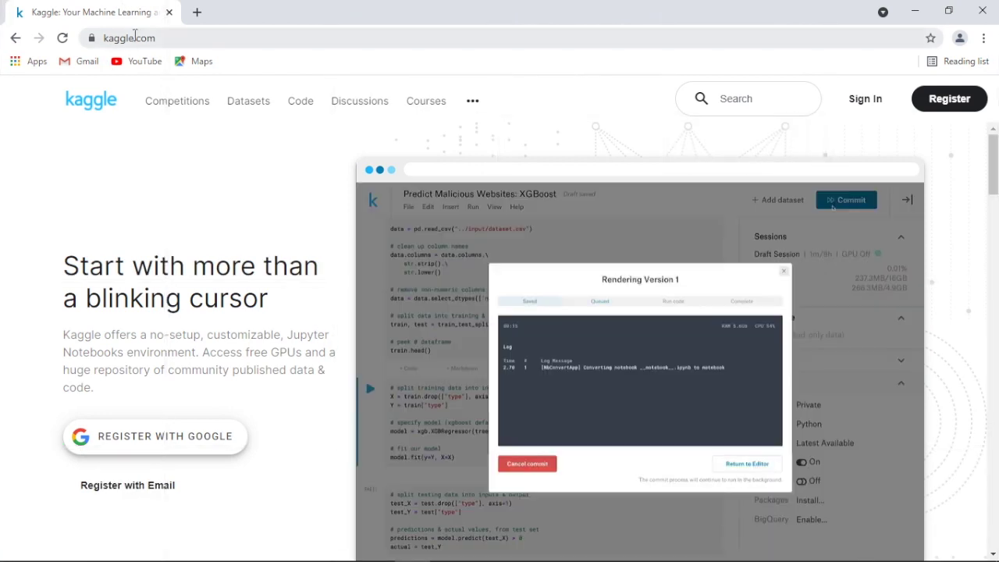
Browse Kaggle's Datasets page and search for 'happiness report'.
left_click(254, 102)
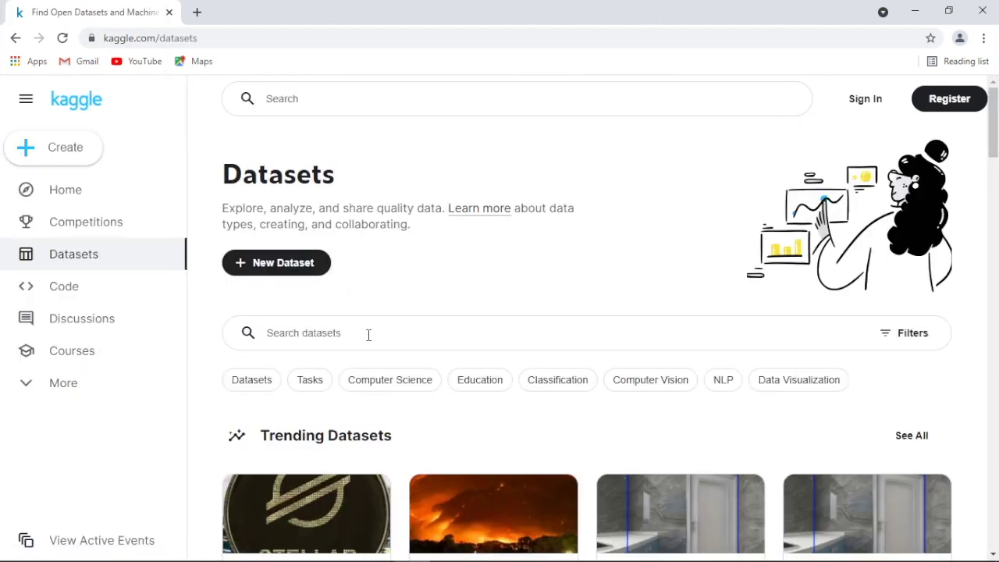
scroll(368, 335, "down", 3)
scroll(465, 402, "down", 1)
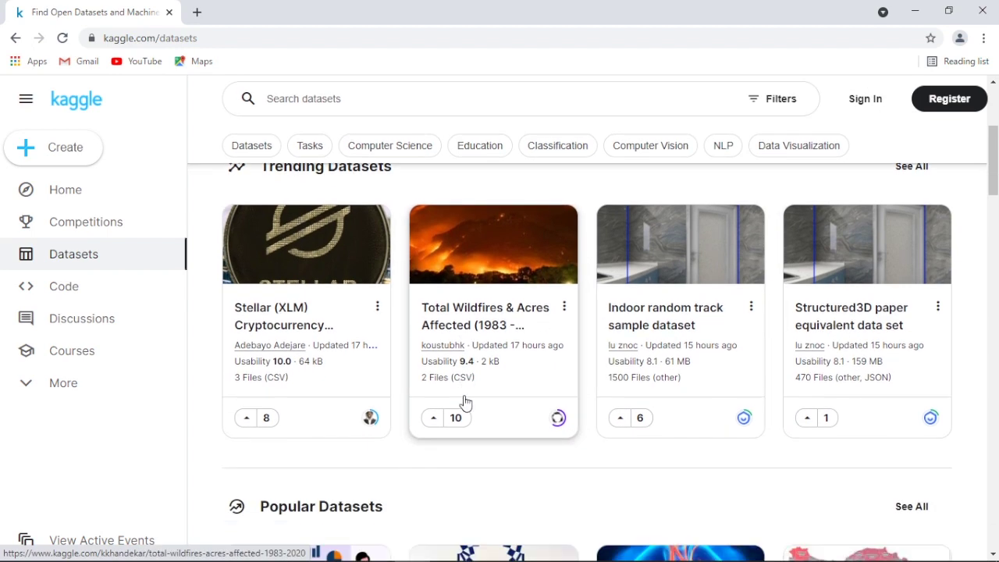
scroll(367, 343, "down", 1)
scroll(544, 290, "down", 3)
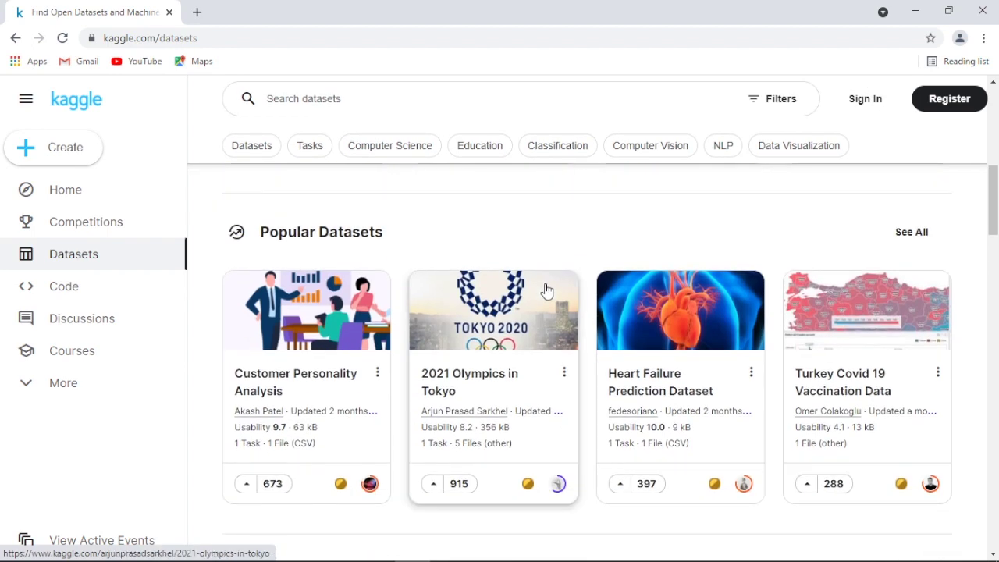
scroll(546, 290, "down", 5)
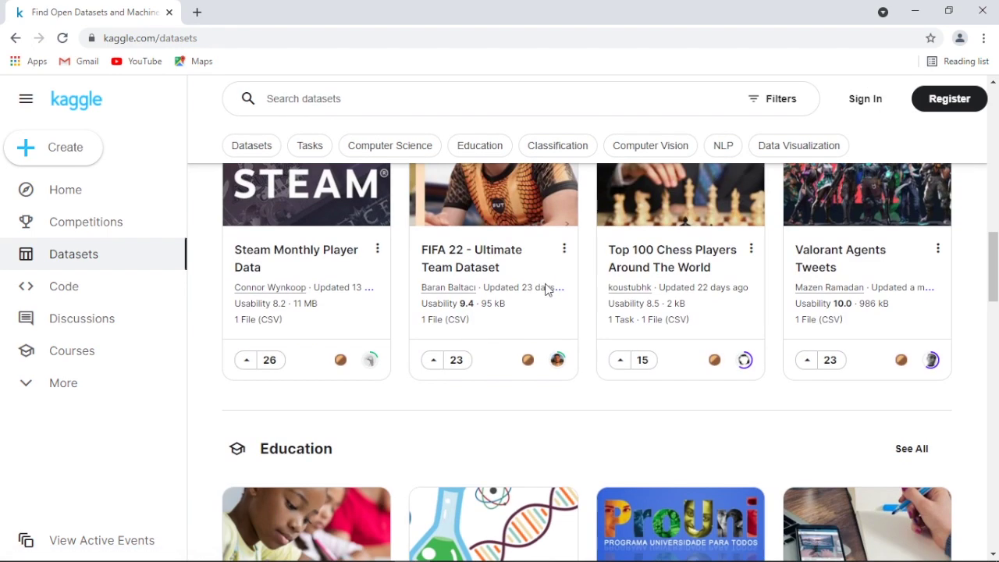
scroll(546, 289, "down", 13)
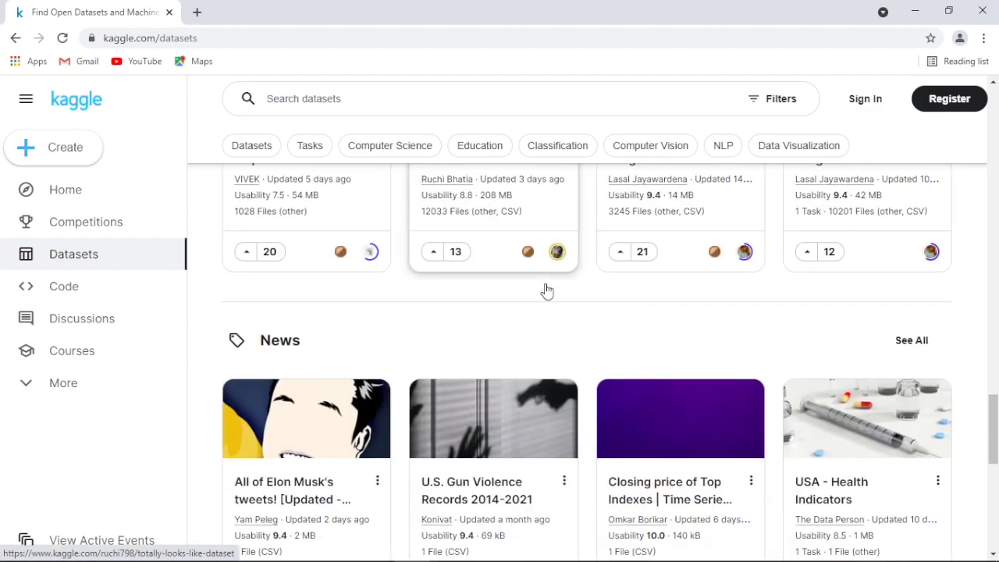
scroll(546, 290, "down", 8)
scroll(546, 290, "up", 15)
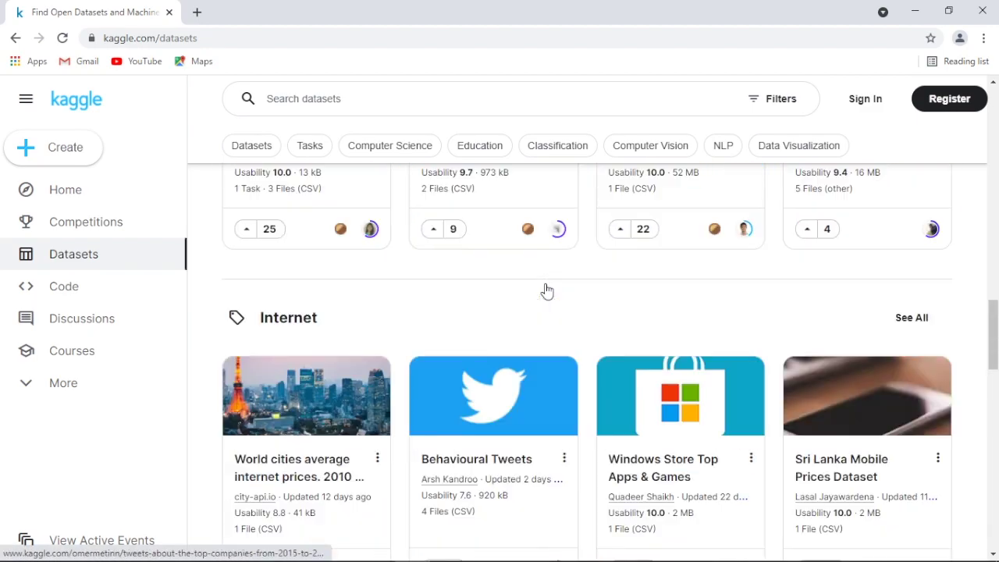
scroll(546, 290, "up", 11)
left_click(341, 333)
type("hap")
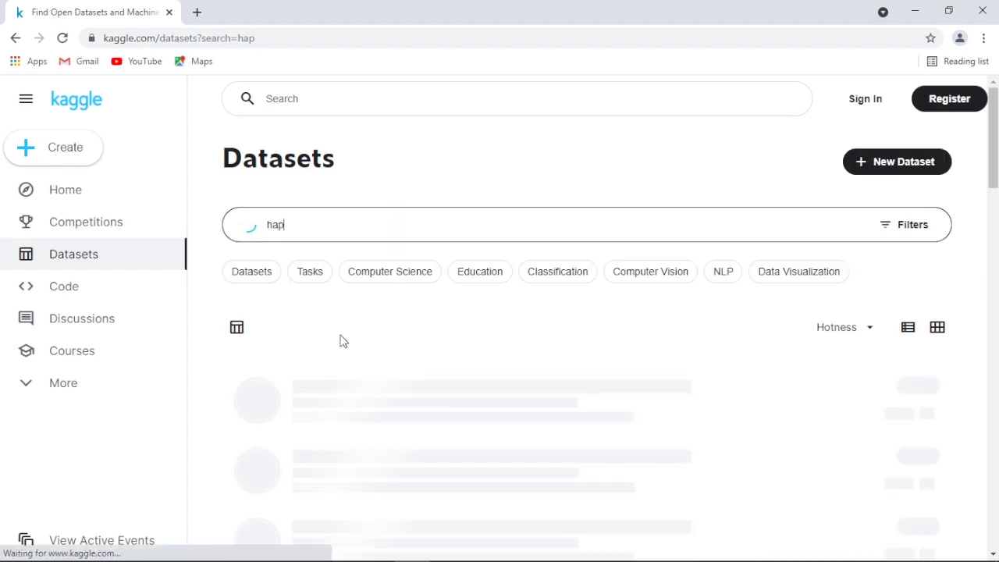
type("piness")
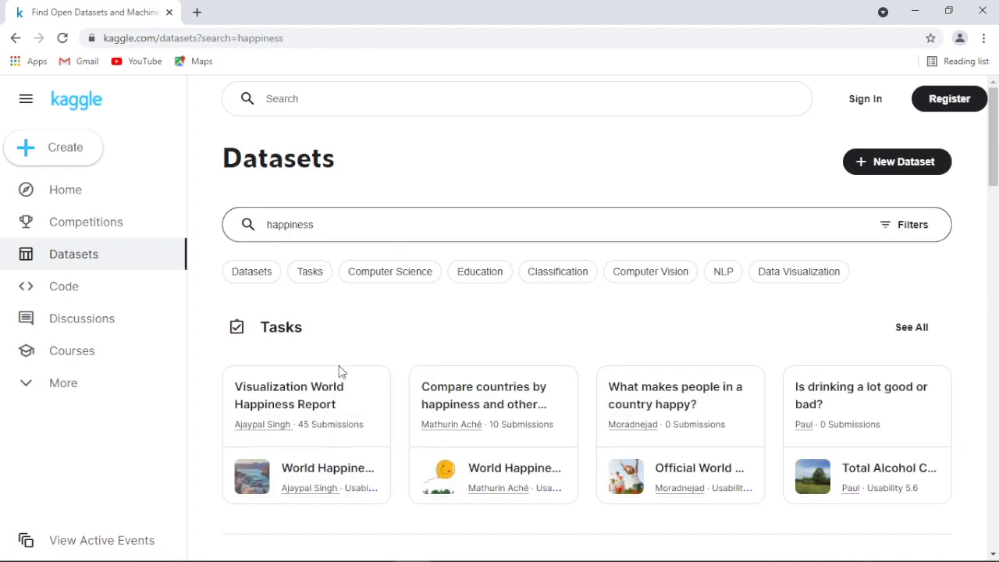
type(" report")
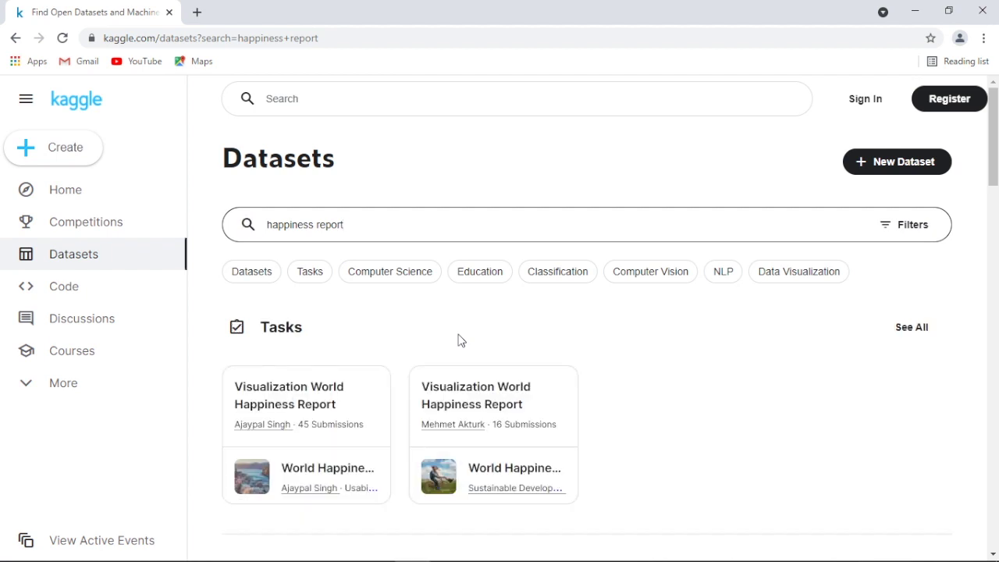
Open the World Happiness Report dataset and preview its 2019.csv file.
left_click(494, 469)
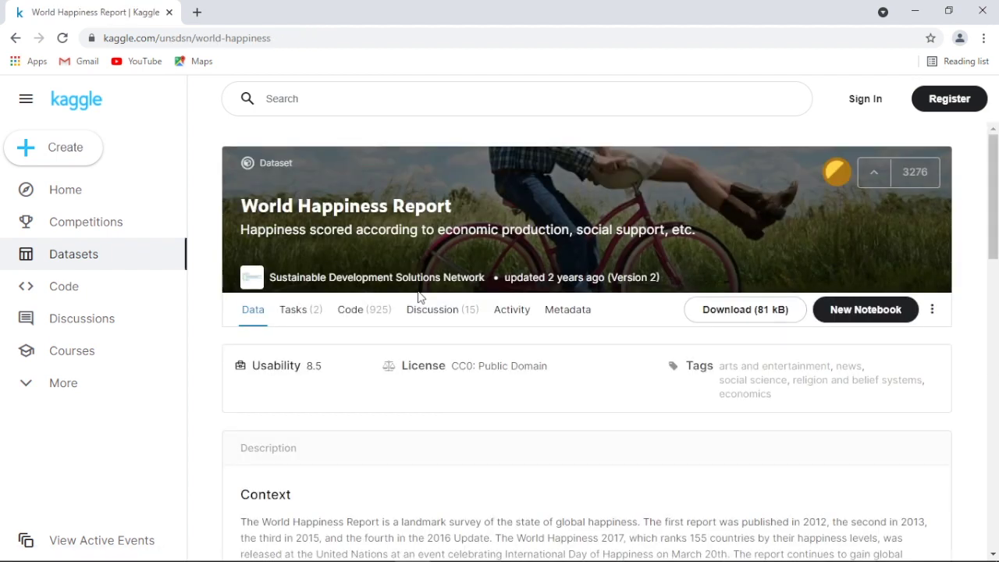
scroll(569, 437, "down", 7)
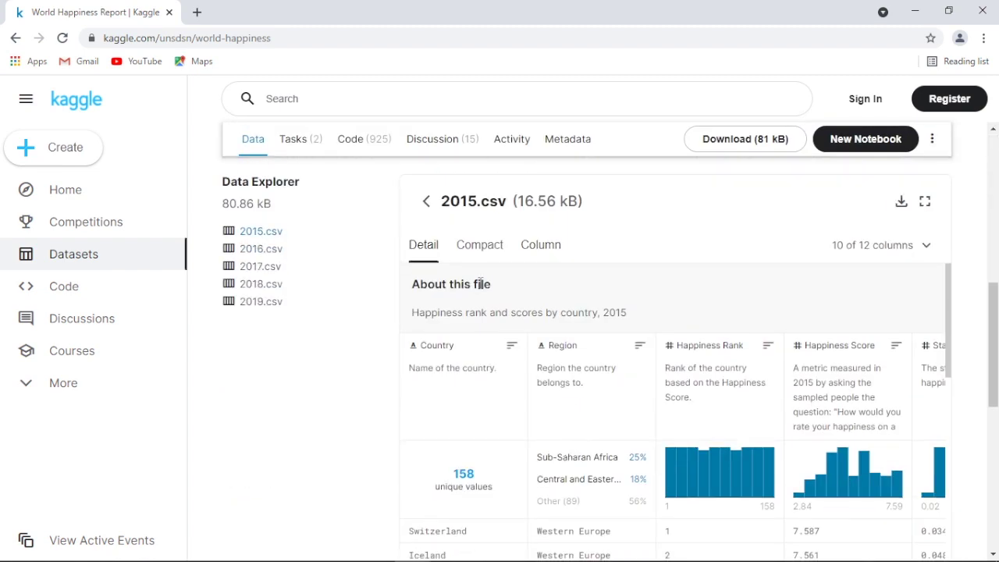
left_click(265, 302)
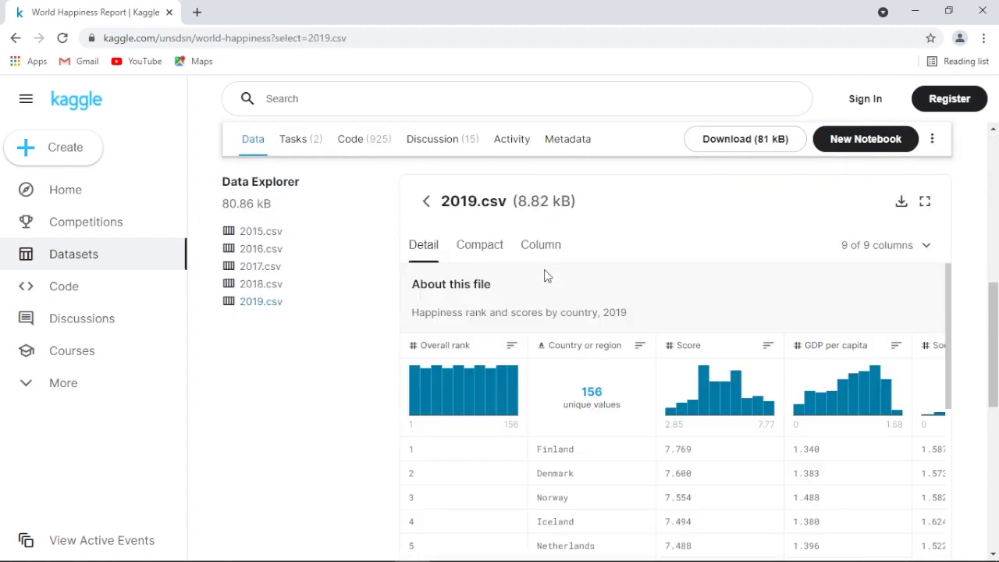
scroll(545, 275, "down", 3)
scroll(544, 274, "down", 4)
scroll(522, 190, "up", 12)
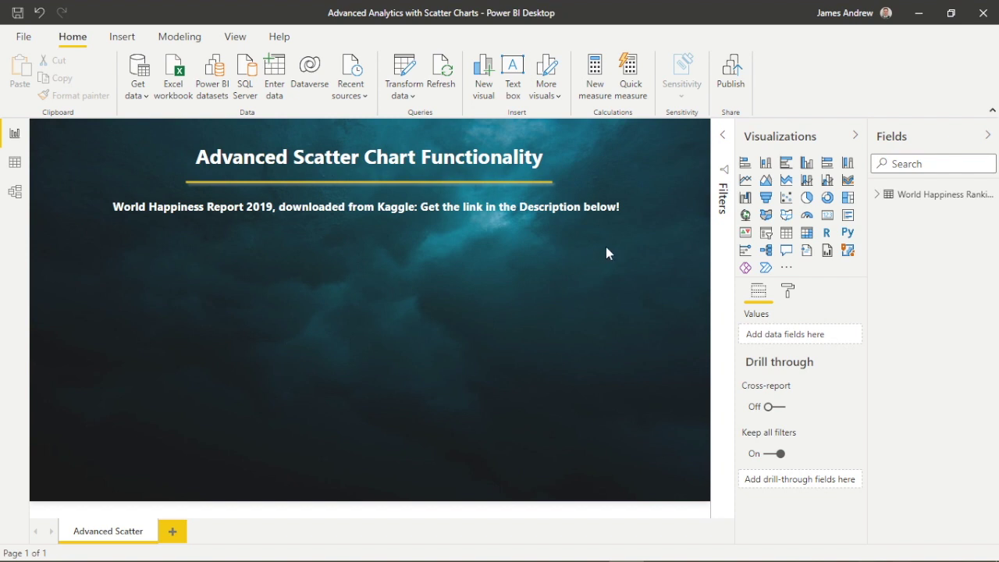
Add a scatter chart visual and stretch it across the canvas beneath the subtitle.
left_click(786, 197)
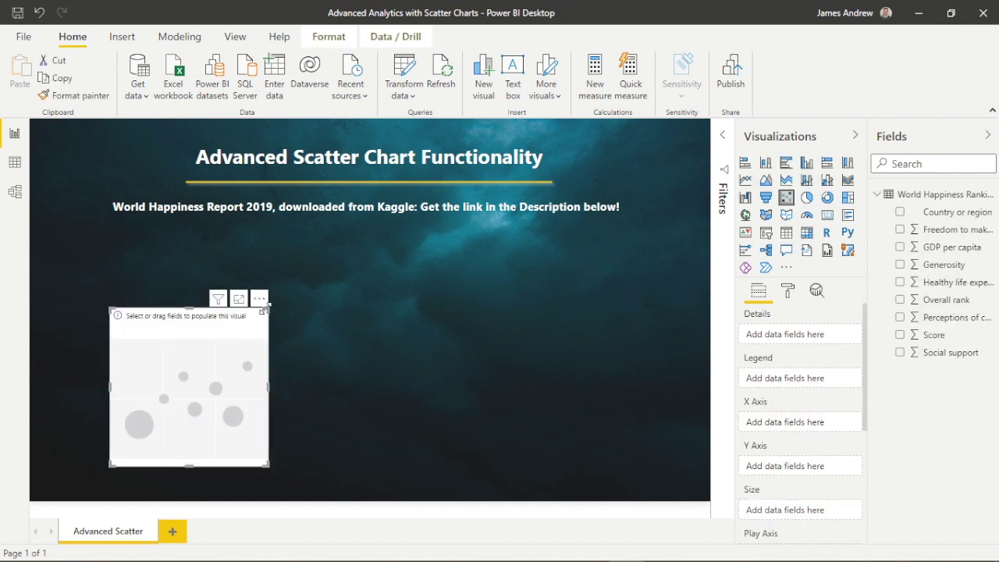
left_click_drag(266, 309, 651, 244)
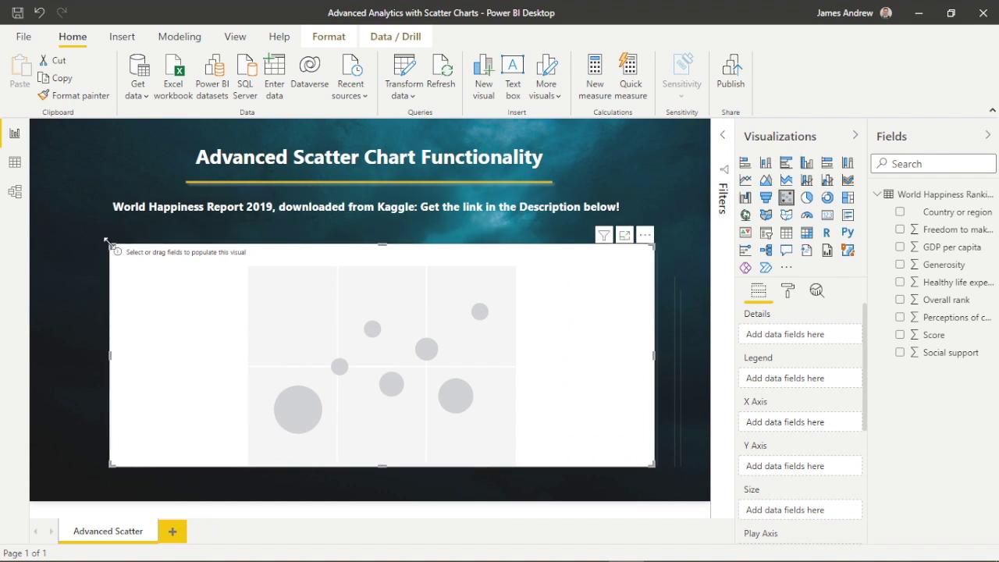
left_click_drag(107, 242, 69, 244)
left_click(501, 338)
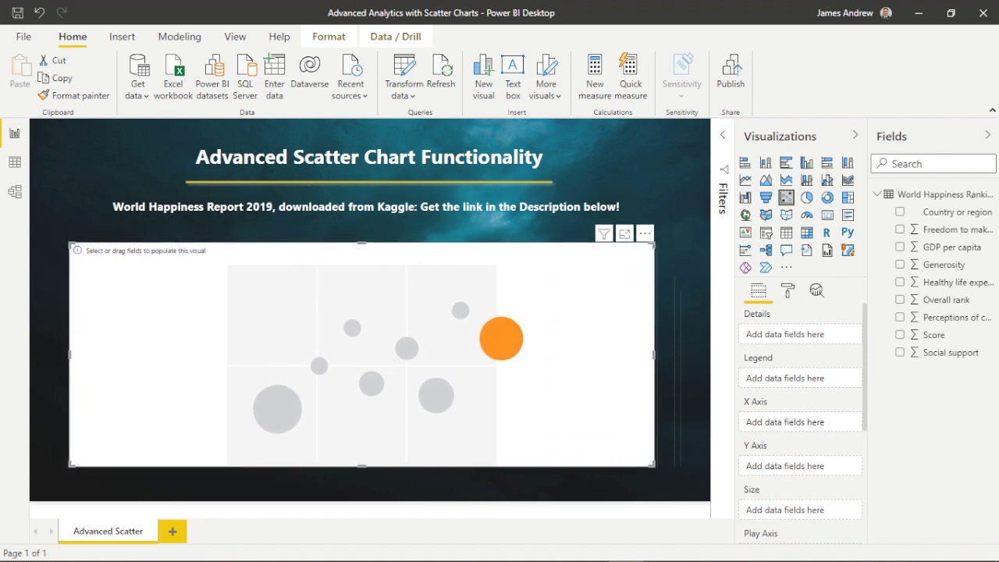
left_click_drag(501, 338, 509, 340)
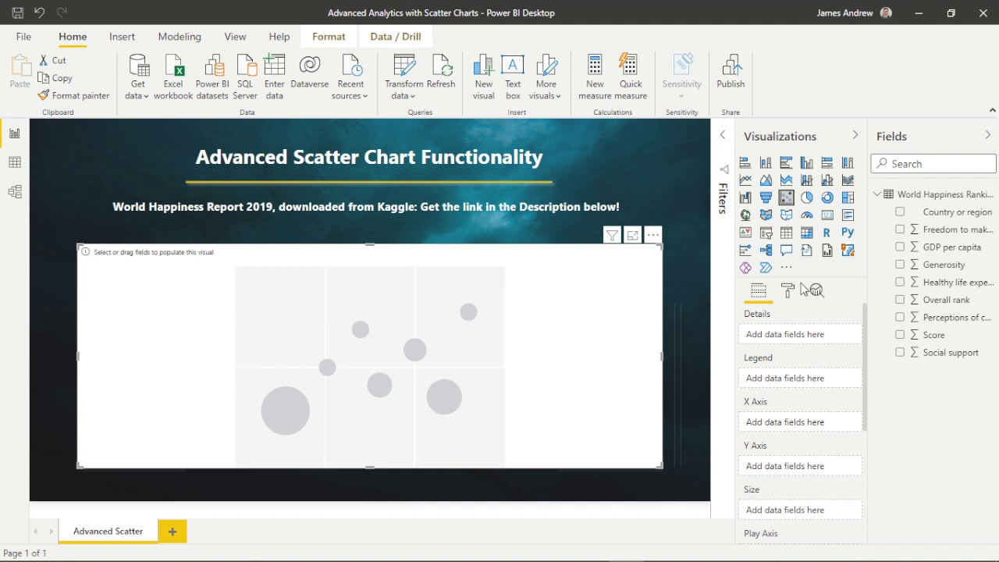
Plot Healthy life expectancy (X) against GDP per capita (Y) per Country or region, with Score in tooltips.
left_click(900, 284)
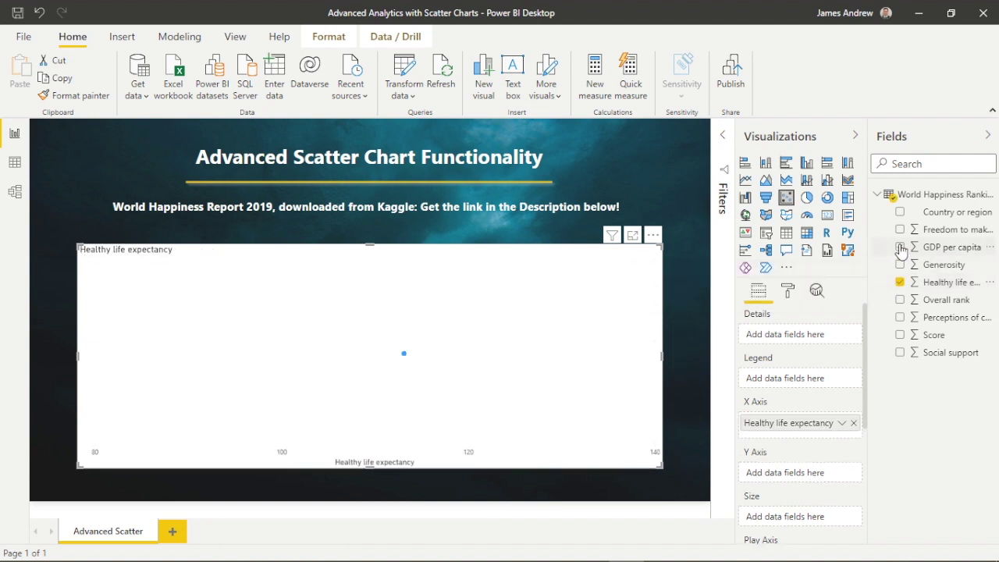
left_click(900, 248)
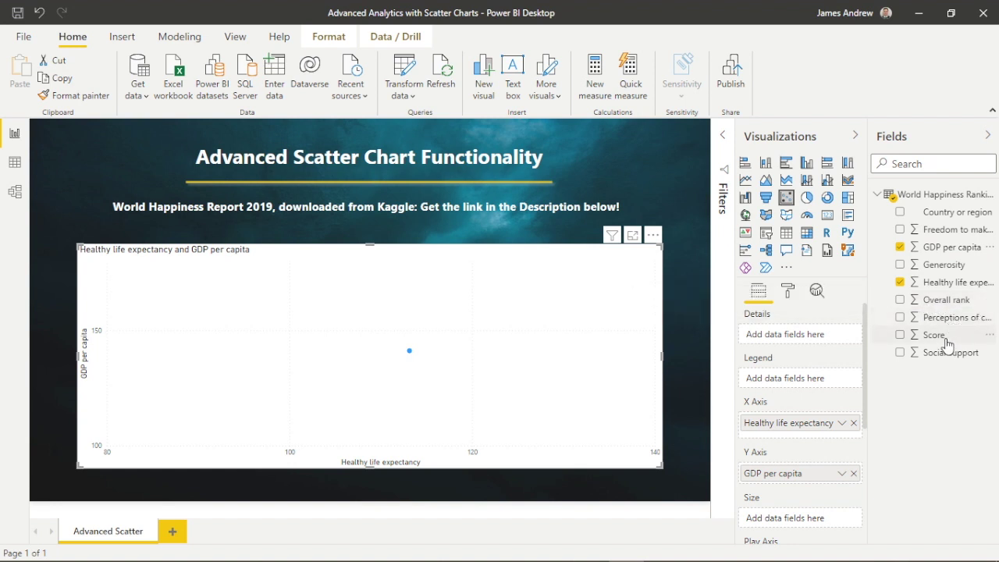
left_click_drag(946, 229, 810, 335)
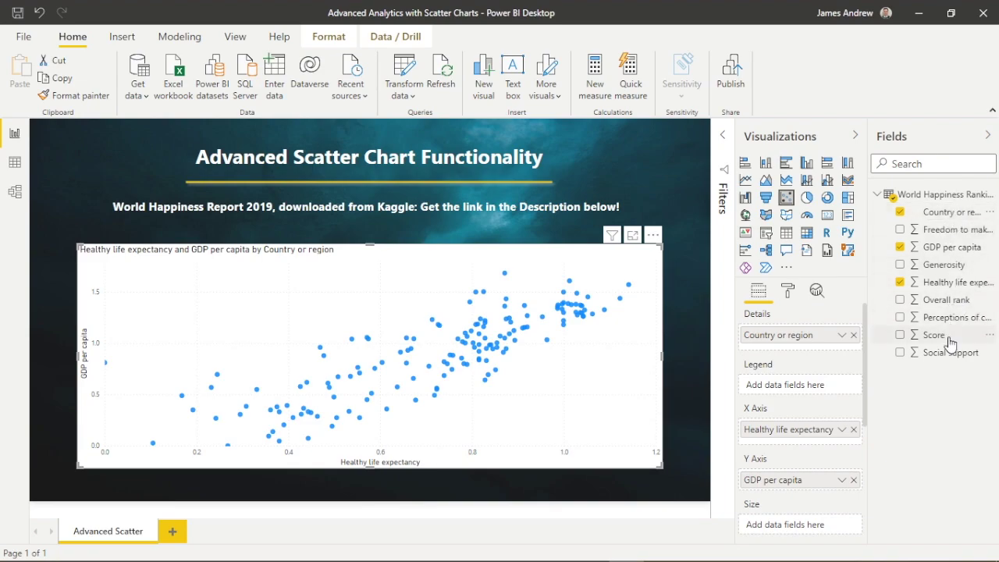
mouse_move(948, 338)
left_mouse_down()
mouse_move(859, 421)
mouse_move(881, 536)
mouse_move(694, 529)
mouse_move(861, 292)
mouse_move(882, 361)
mouse_move(691, 523)
mouse_move(654, 529)
left_mouse_up()
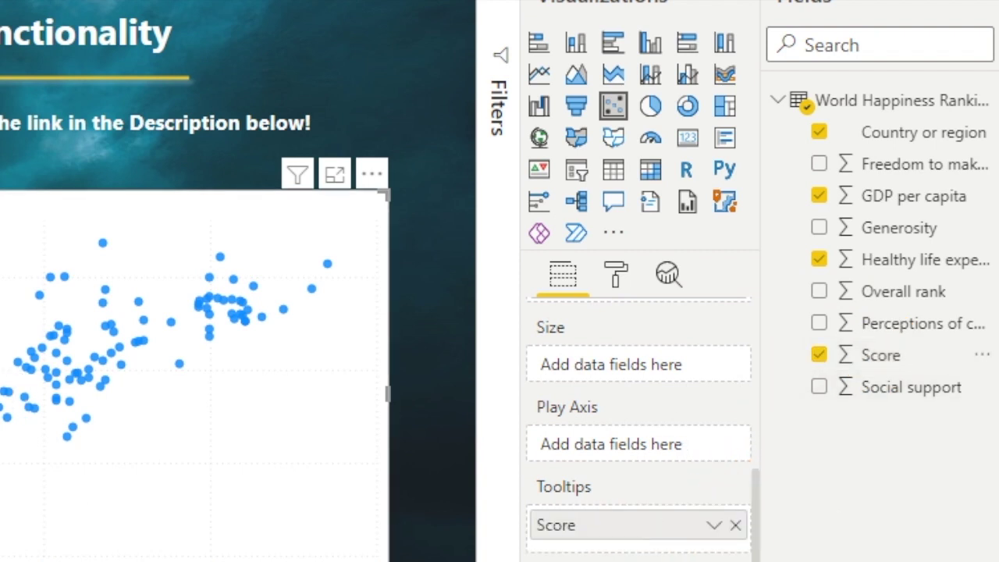
mouse_move(7, 335)
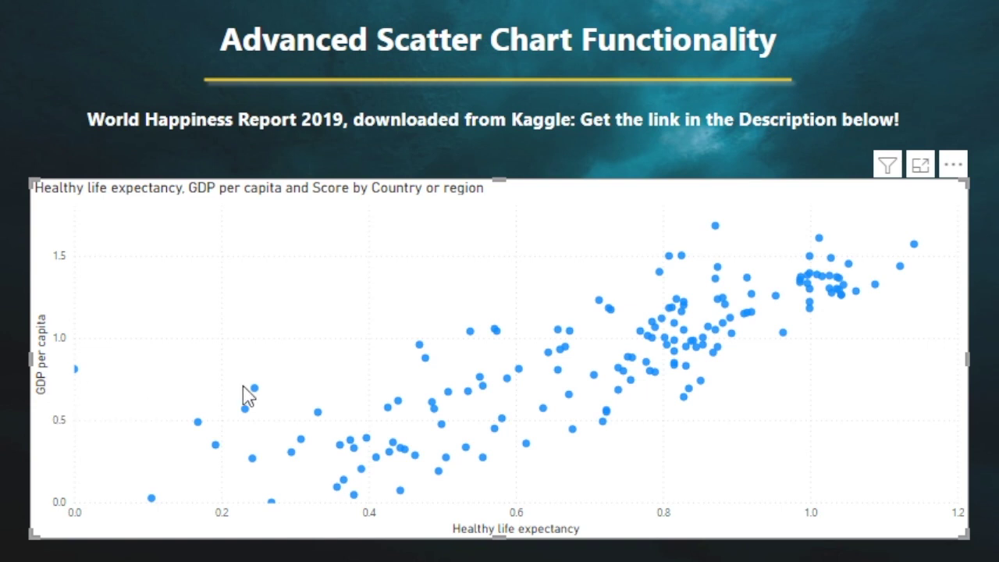
mouse_move(255, 388)
mouse_move(660, 276)
mouse_move(822, 247)
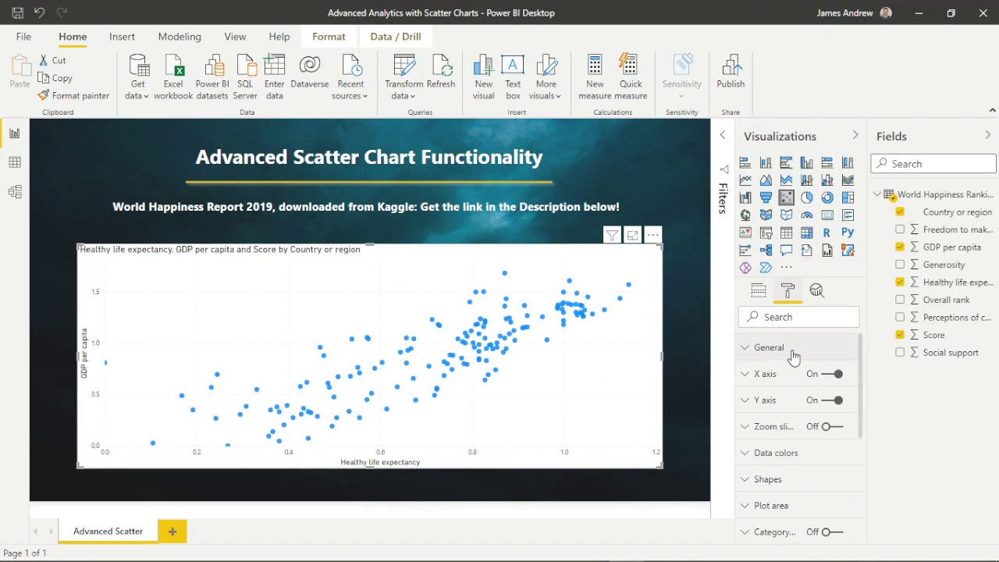
scroll(804, 422, "down", 5)
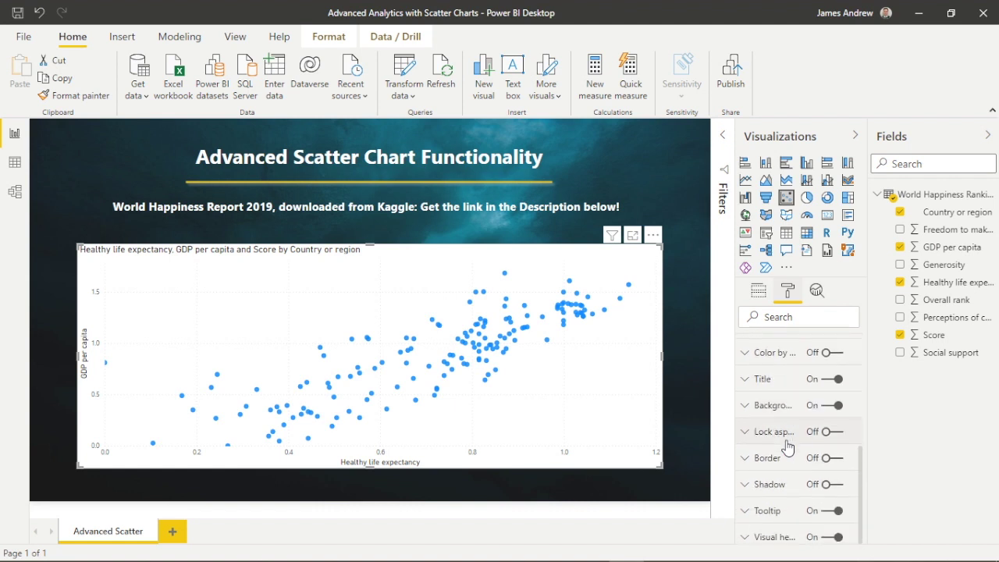
Make the chart background transparent and hide the chart title.
left_click(837, 407)
left_click(838, 380)
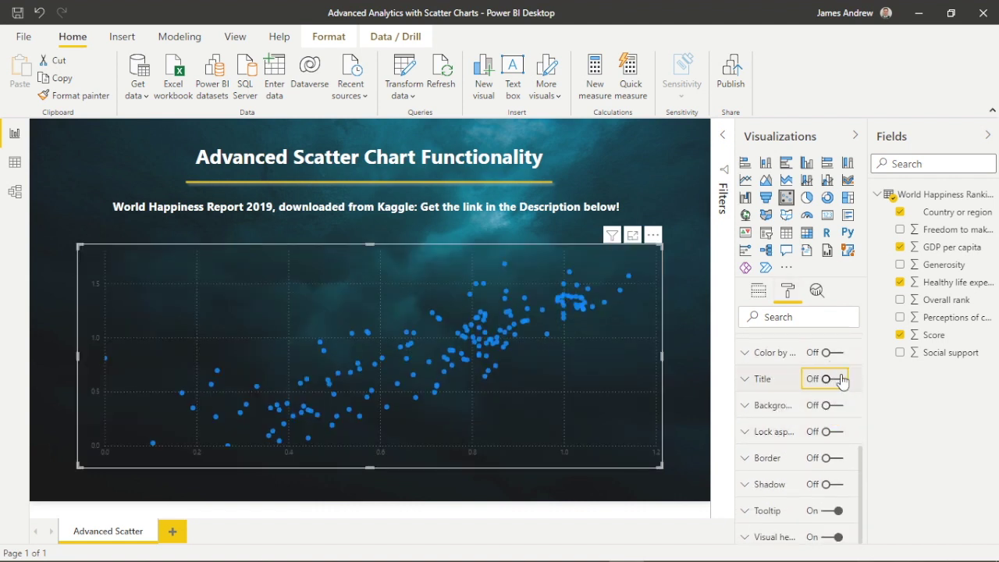
scroll(747, 460, "up", 5)
Give the X axis white labels at size 10 and a white title, and turn its gridlines off.
left_click(745, 375)
scroll(773, 390, "down", 4)
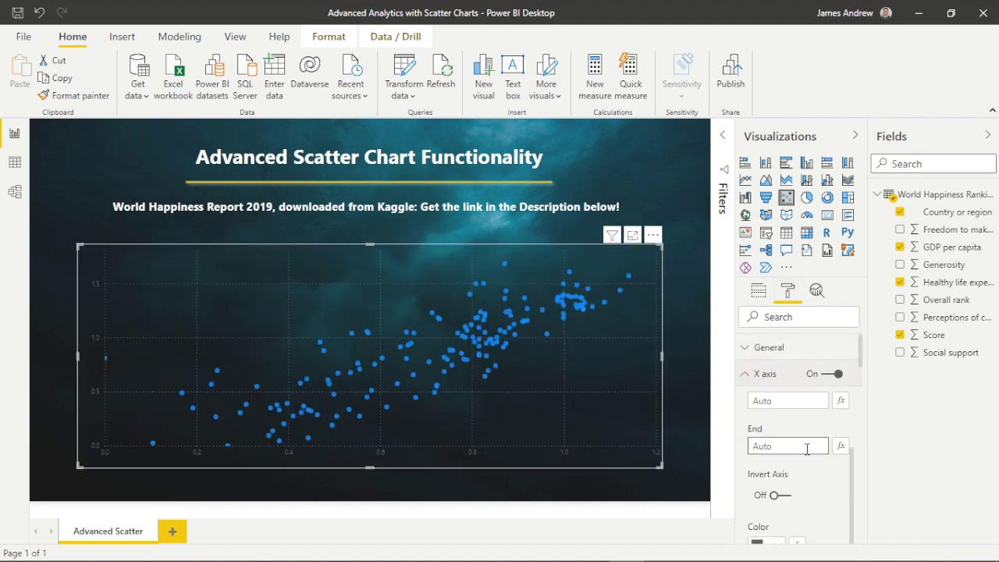
left_click(778, 394)
left_click(771, 327)
left_click(787, 437)
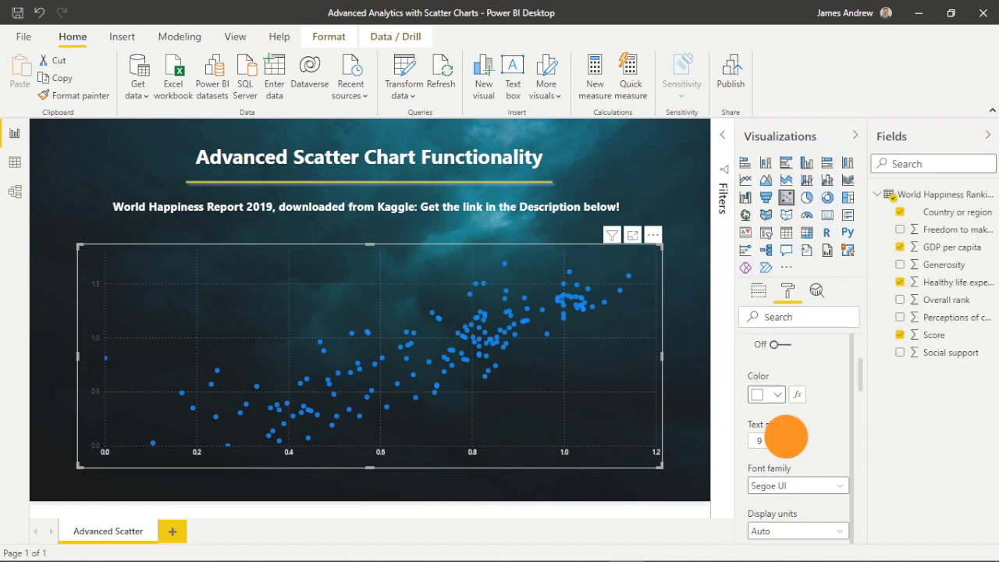
scroll(809, 445, "down", 1)
scroll(808, 444, "down", 5)
left_click(768, 385)
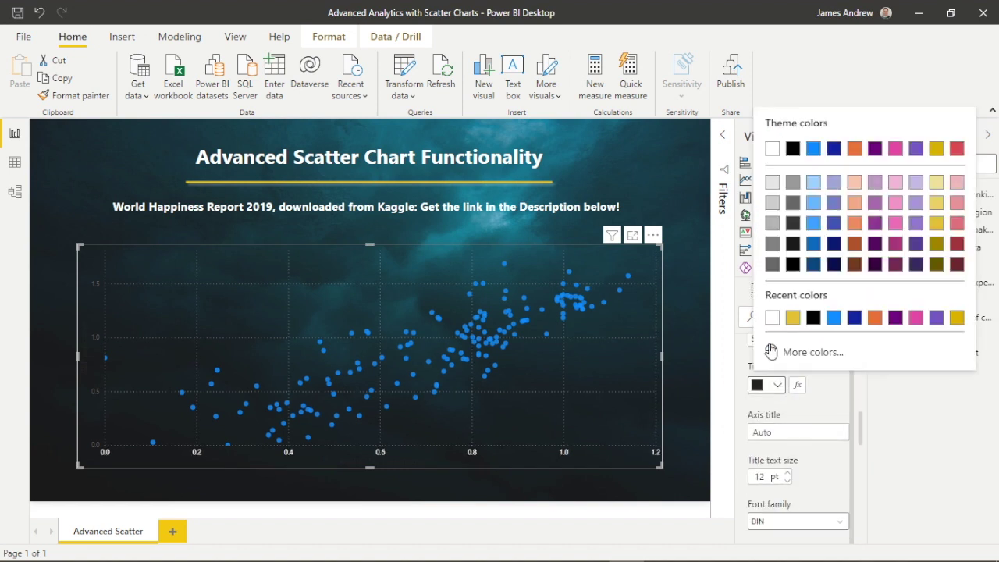
left_click(773, 326)
scroll(796, 468, "down", 3)
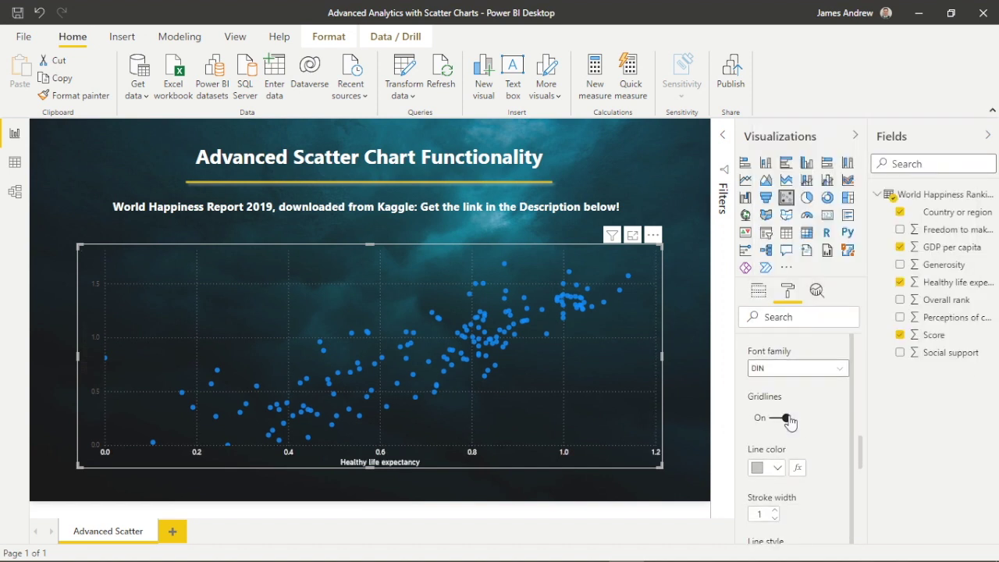
left_click(780, 417)
scroll(829, 434, "up", 6)
left_click(746, 376)
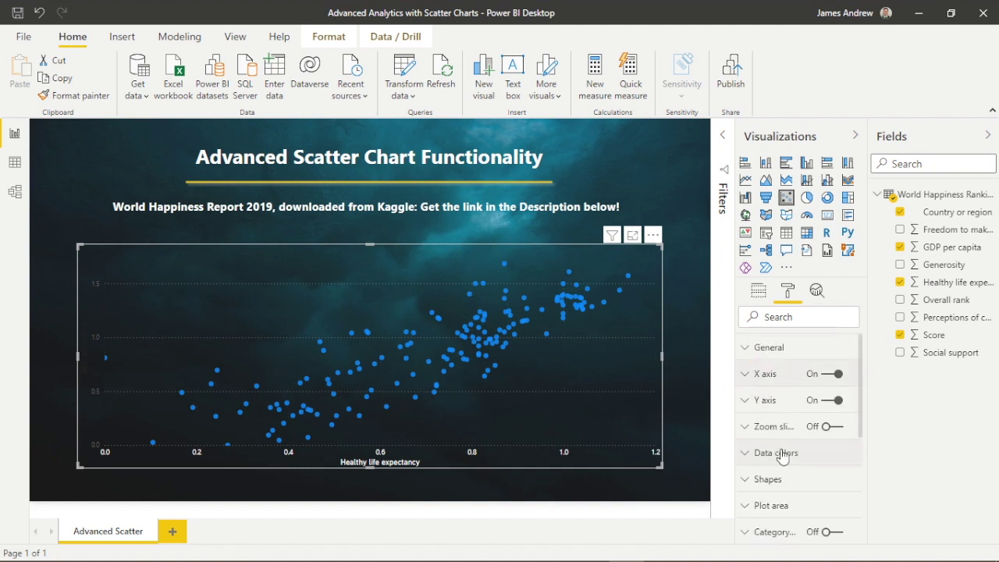
Make the Y-axis labels and Y-axis title white.
left_click(750, 402)
scroll(815, 452, "down", 4)
left_click(777, 405)
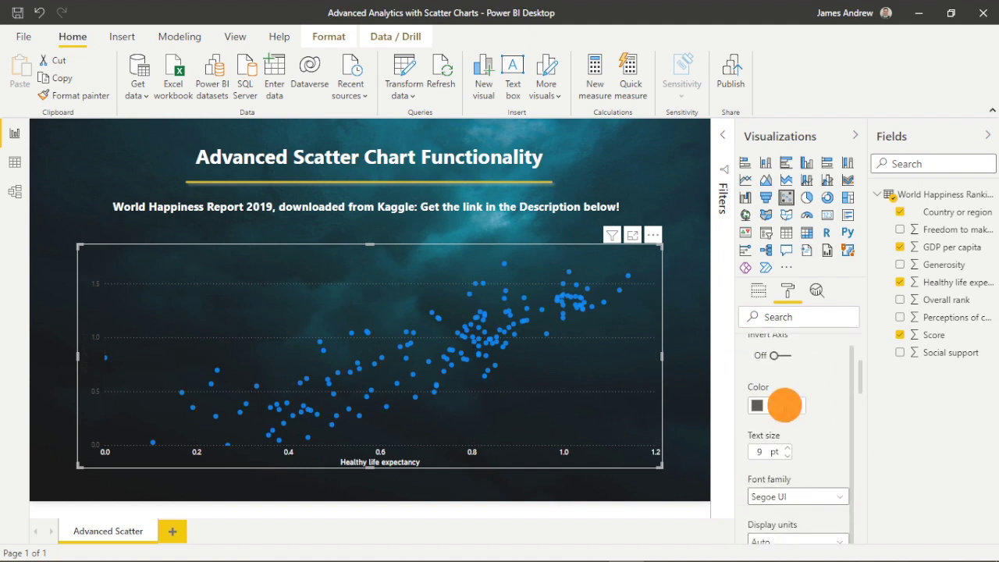
left_click(775, 338)
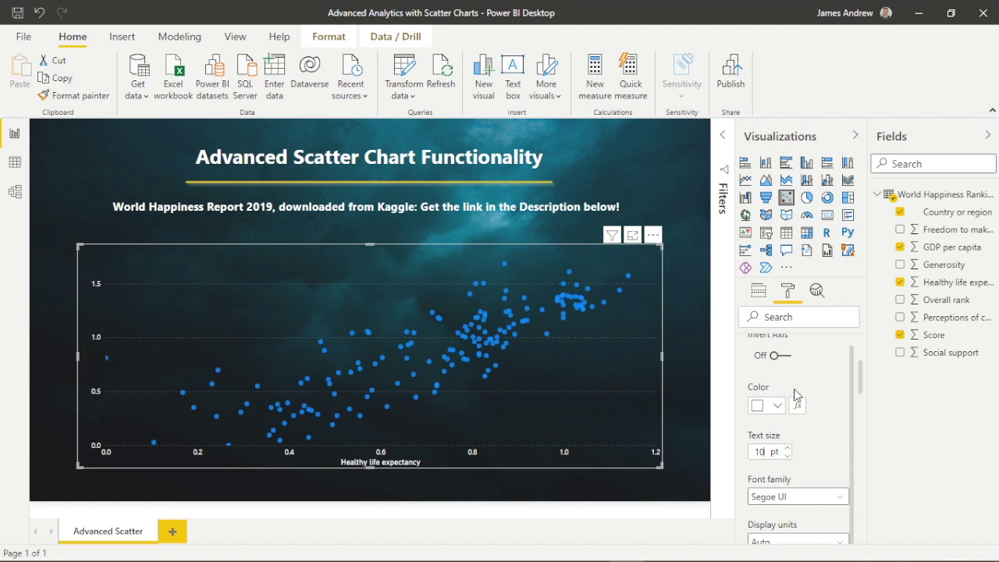
scroll(794, 391, "down", 3)
left_click(779, 488)
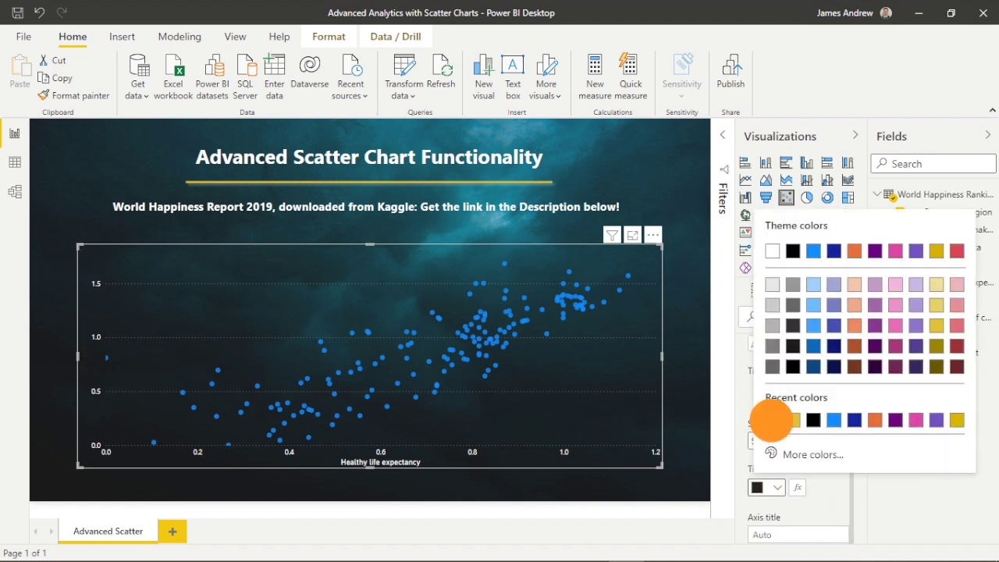
left_click(770, 417)
scroll(781, 484, "down", 4)
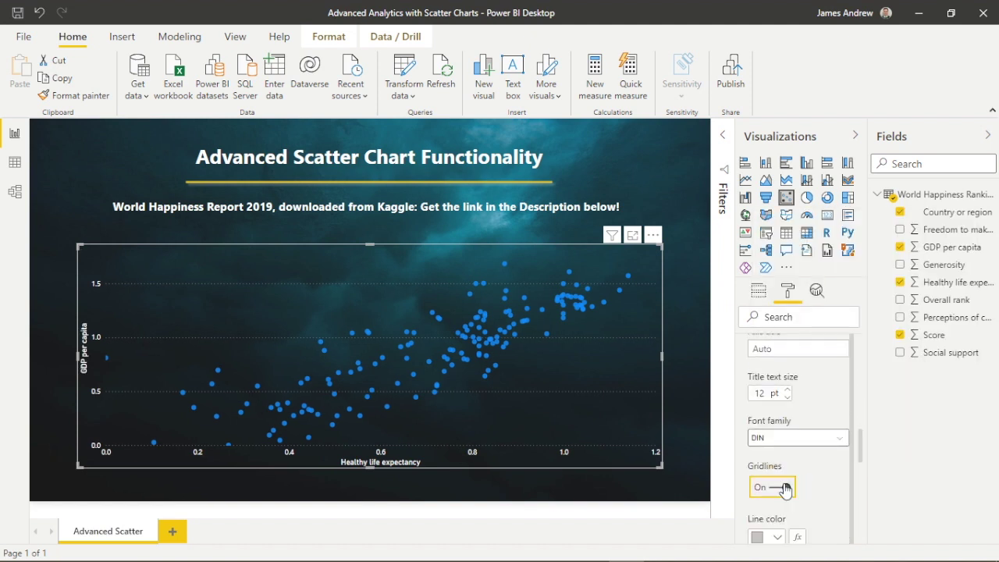
scroll(785, 488, "up", 5)
left_click(749, 390)
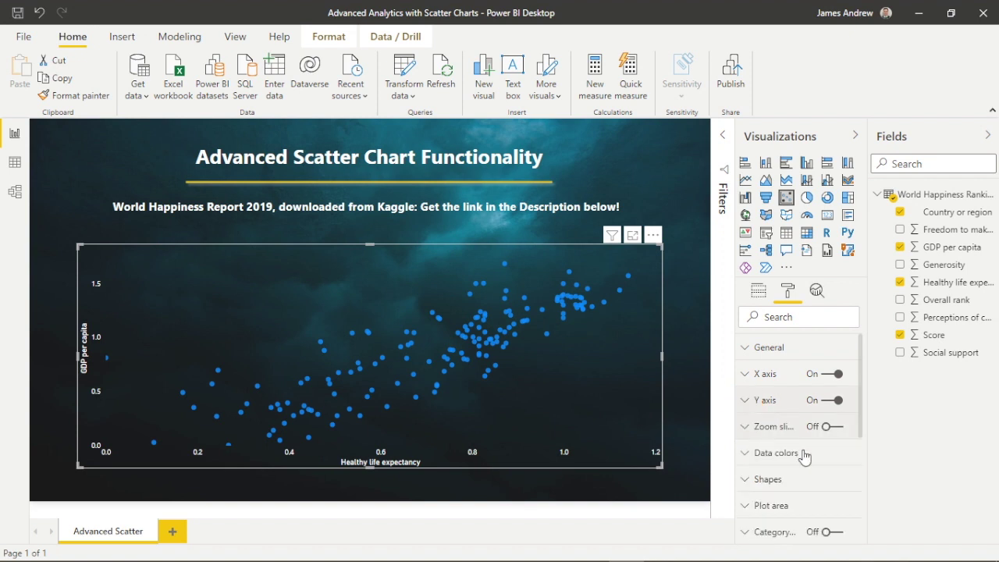
Colour all the scatter dots gold and review the formatted chart.
left_click(742, 443)
left_click(779, 488)
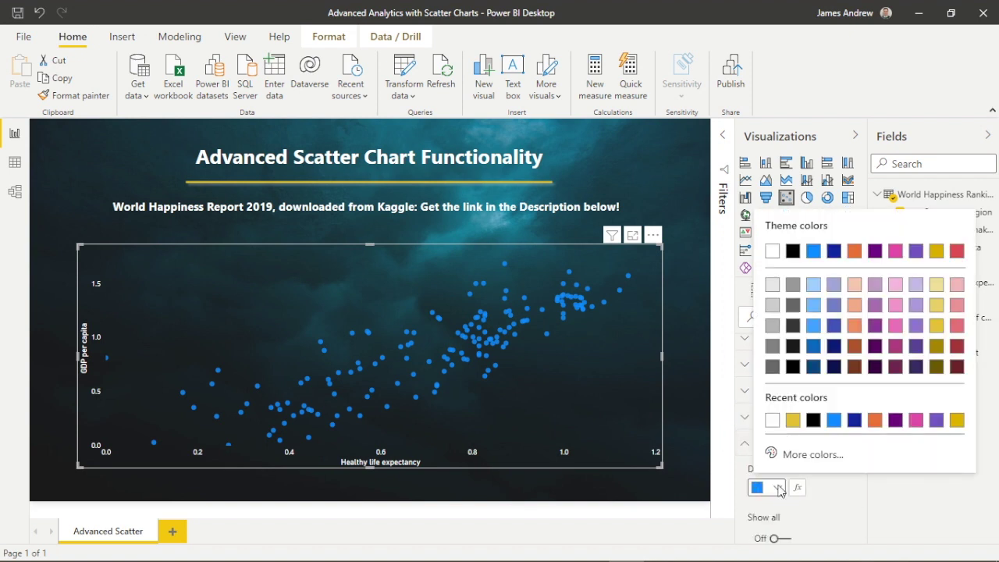
left_click(937, 327)
left_click(707, 419)
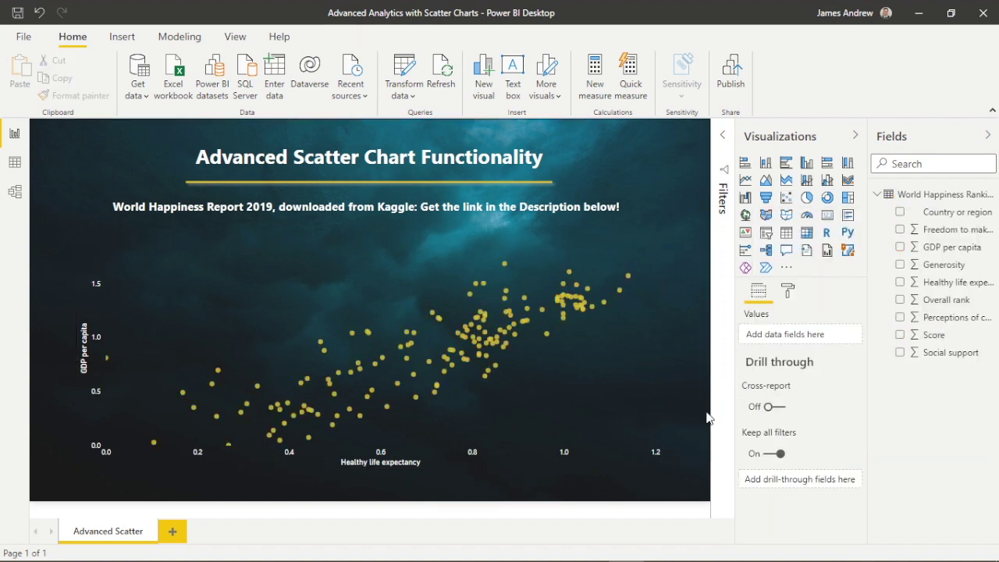
mouse_move(522, 328)
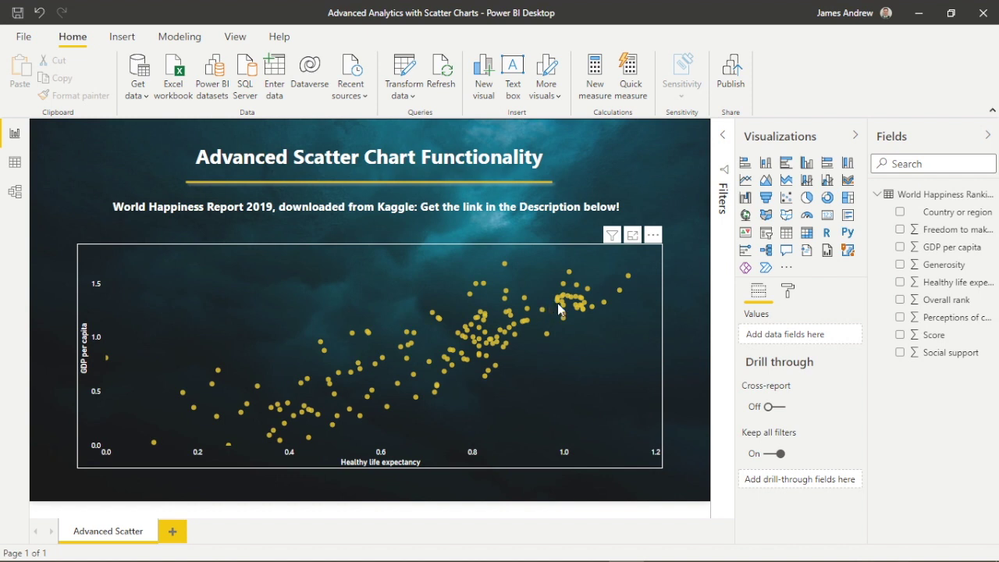
mouse_move(578, 299)
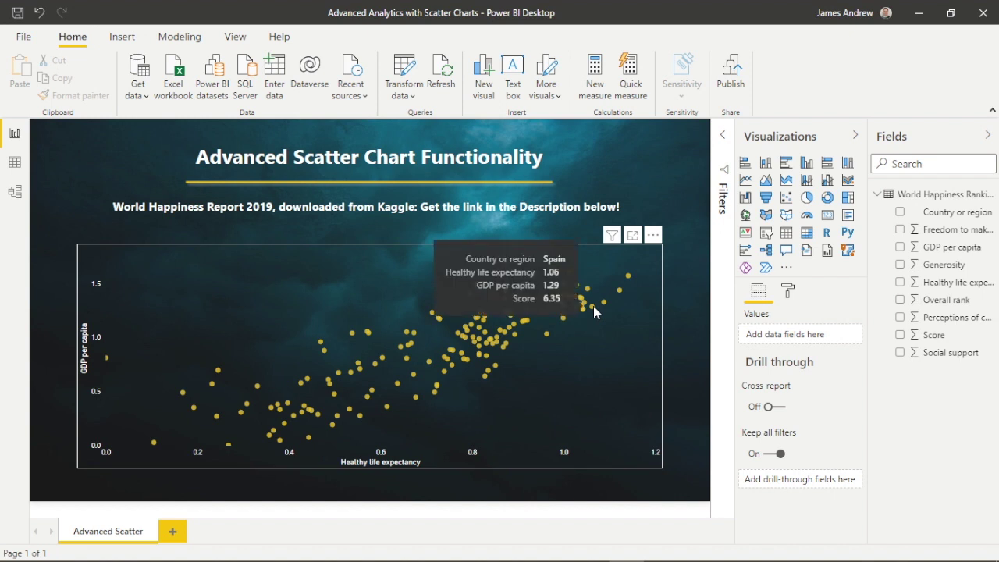
right_click(252, 298)
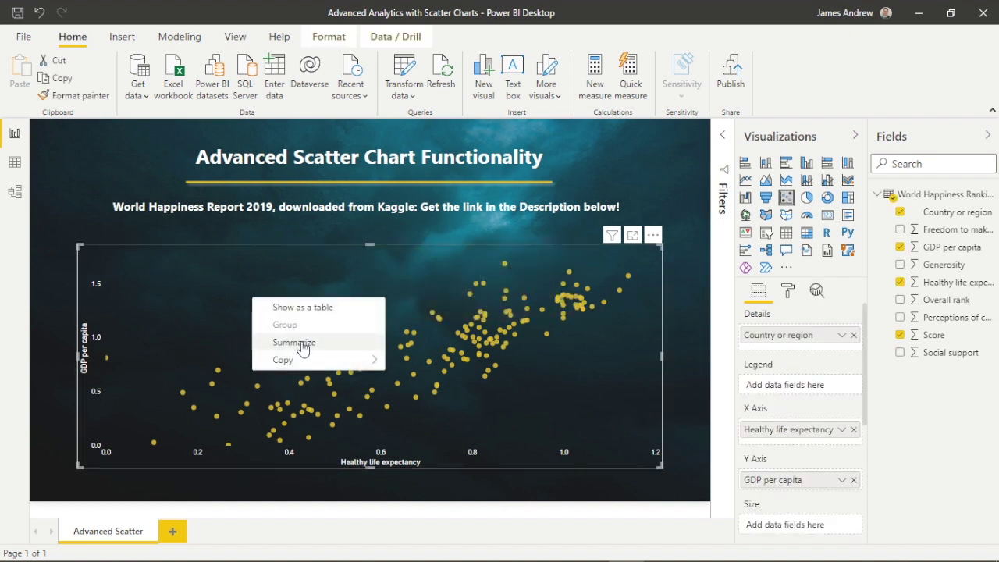
left_click(303, 343)
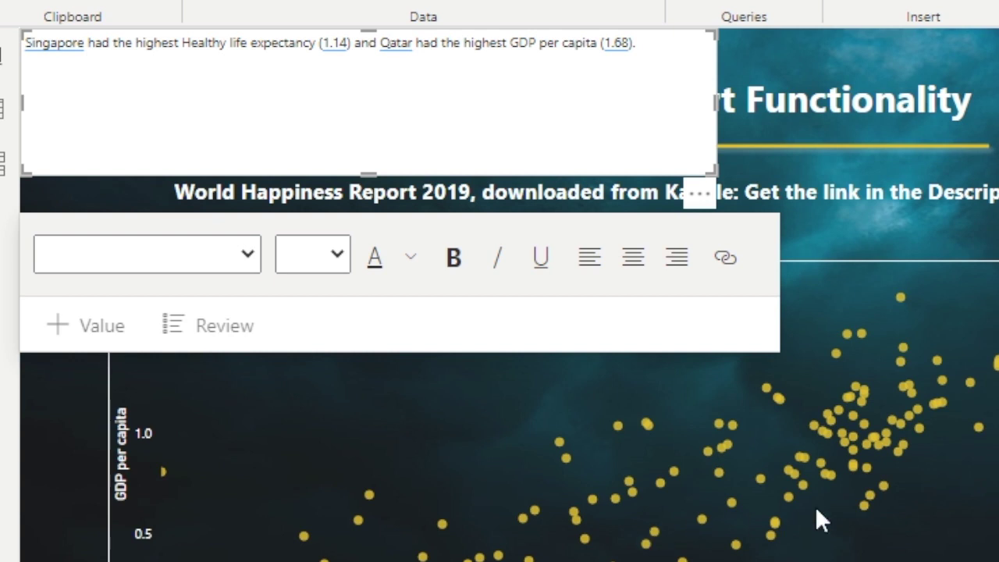
mouse_move(902, 293)
mouse_move(903, 296)
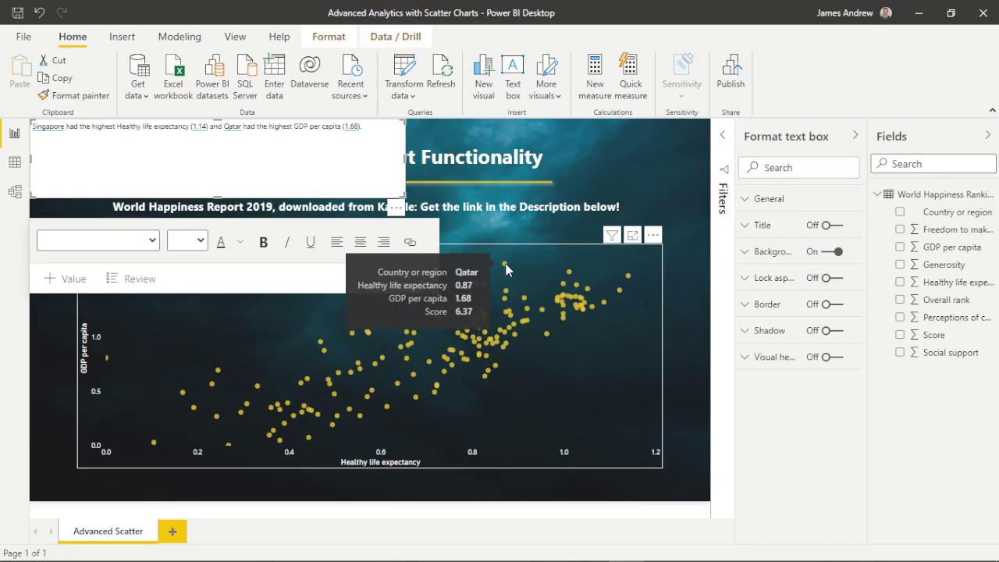
left_click(394, 208)
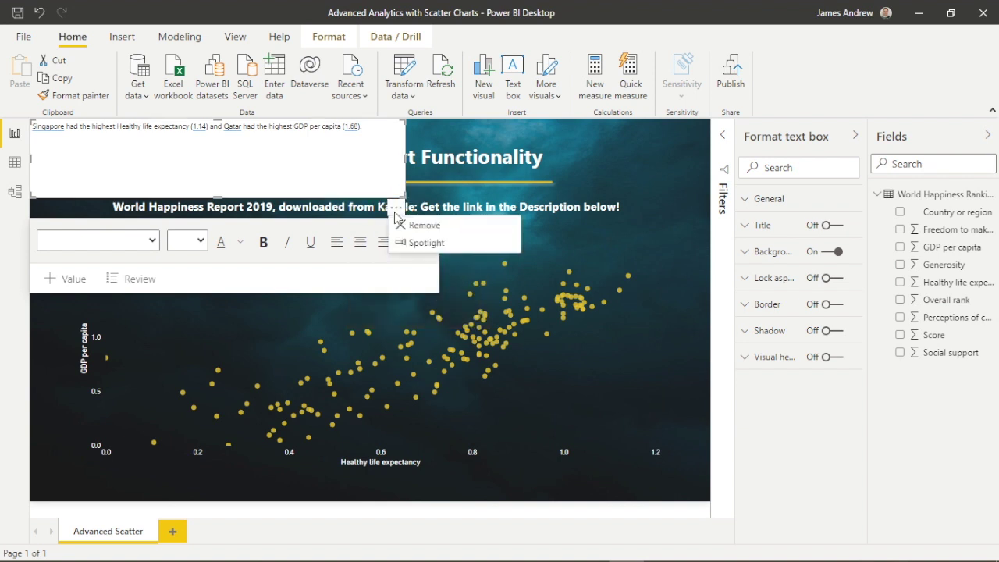
left_click(426, 231)
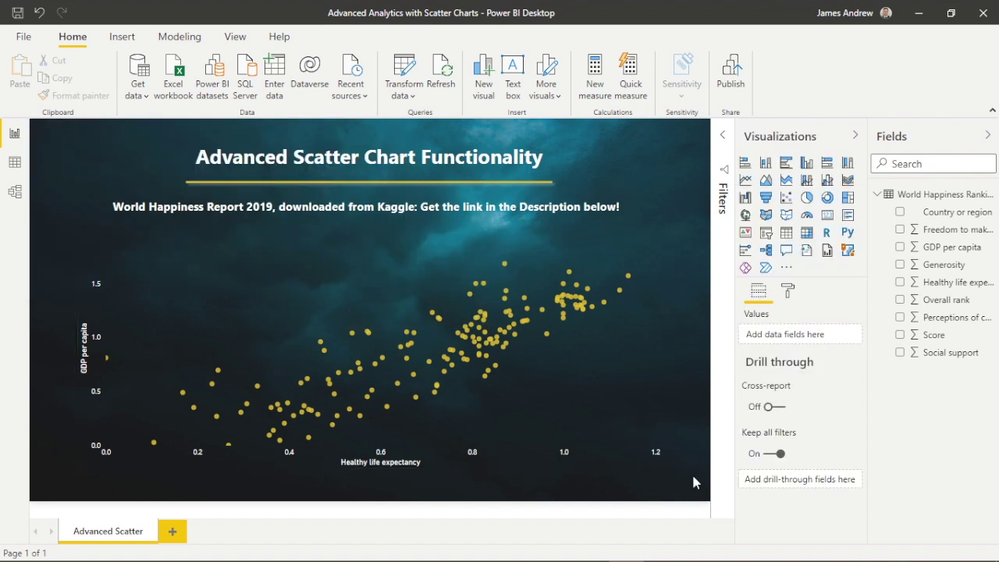
Run Automatically find clusters on the scatter chart with the number of clusters set to 3.
left_click(637, 355)
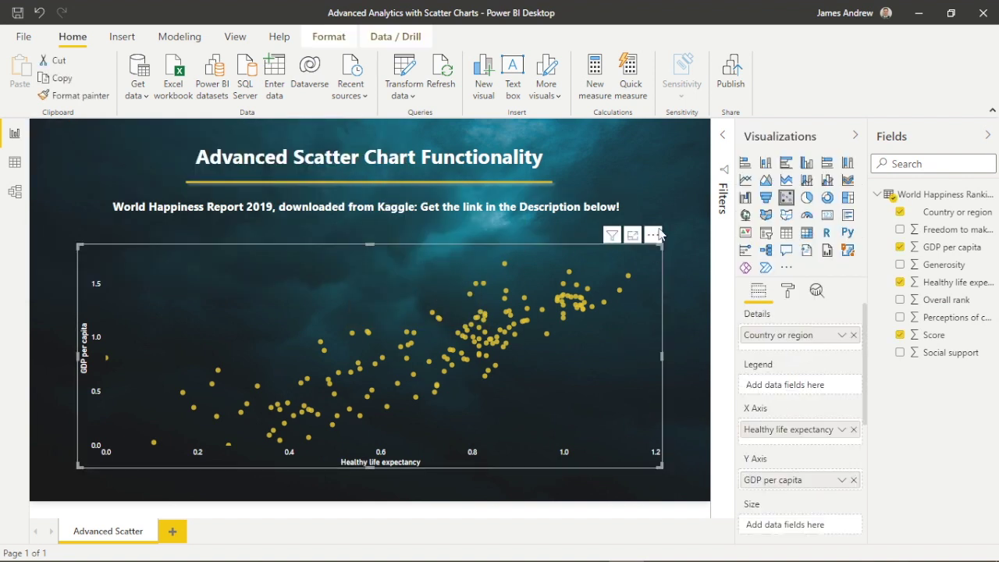
left_click(652, 234)
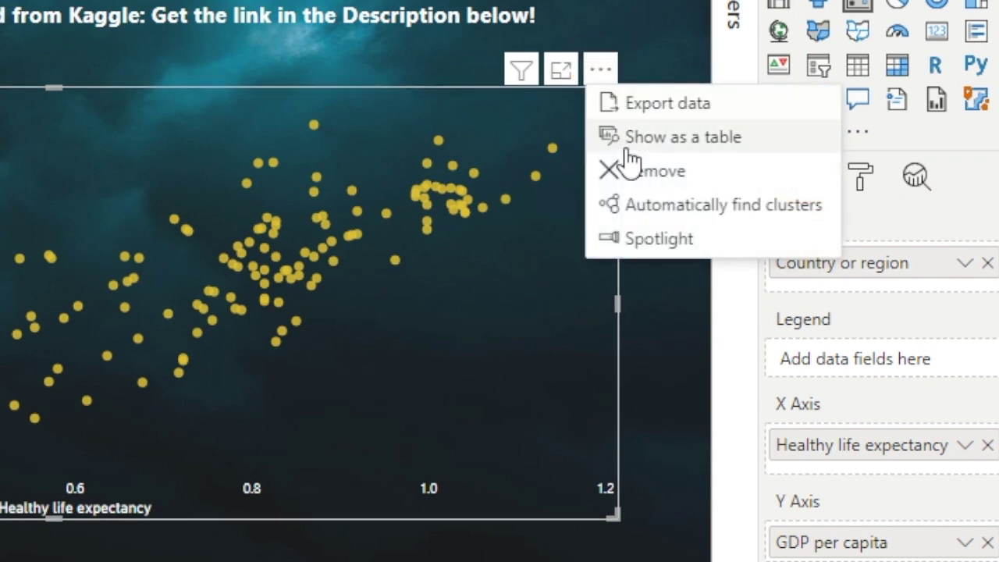
left_click(650, 208)
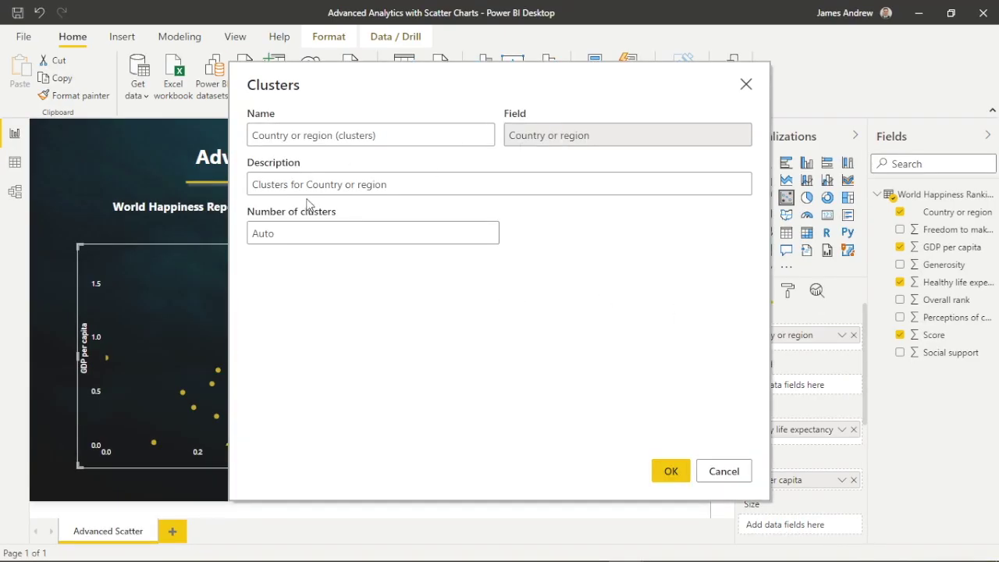
left_click(485, 231)
type("3")
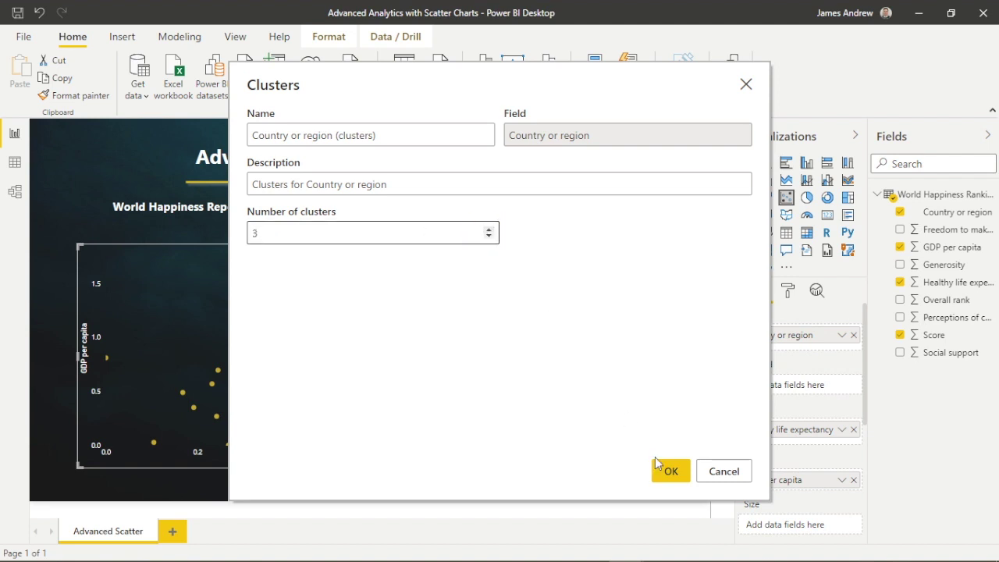
left_click(665, 469)
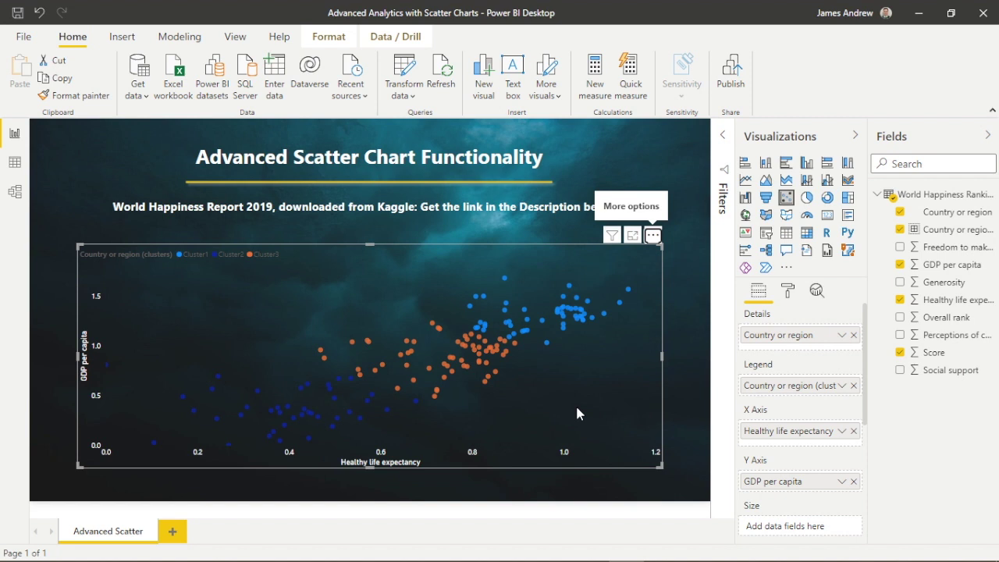
mouse_move(571, 308)
mouse_move(469, 341)
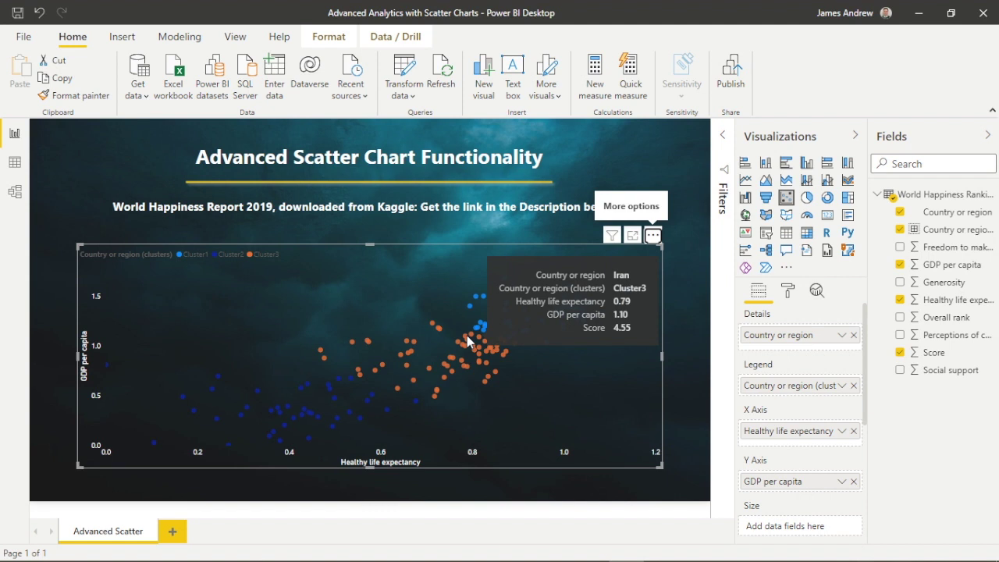
mouse_move(350, 384)
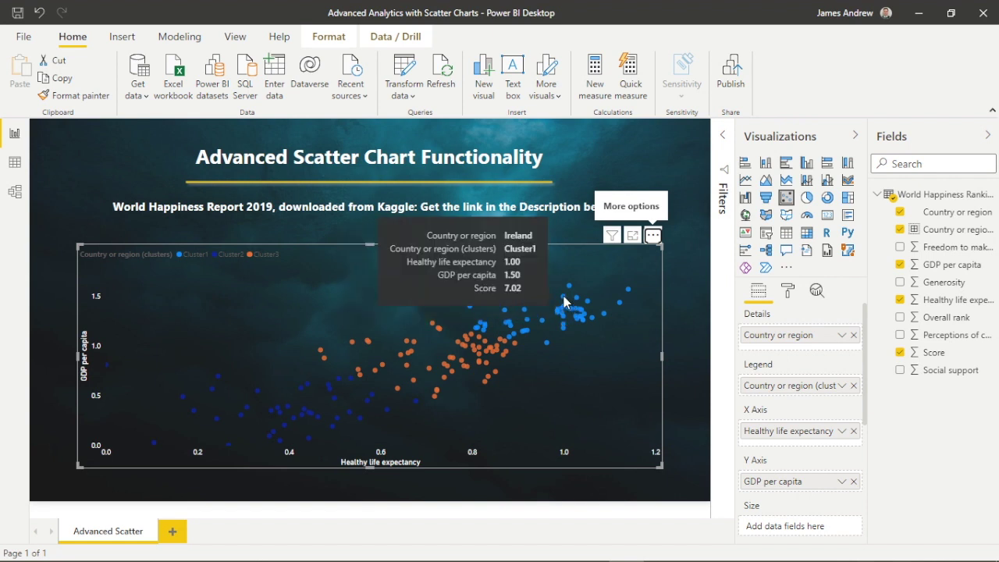
Switch the scatter chart's cluster Legend to Off in the Format pane.
left_click(699, 377)
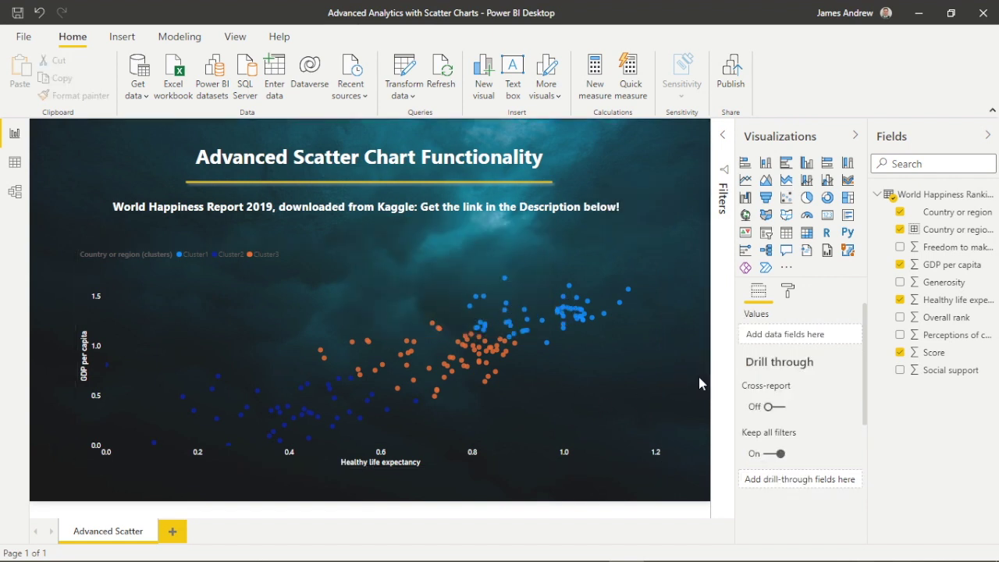
left_click(789, 290)
left_click(764, 290)
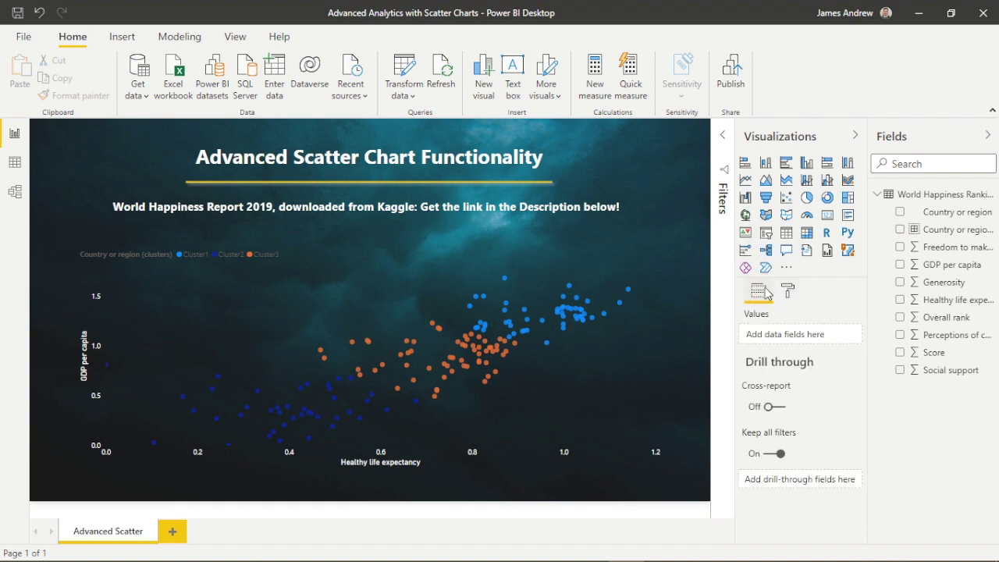
left_click(605, 329)
scroll(749, 441, "down", 1)
scroll(749, 441, "up", 1)
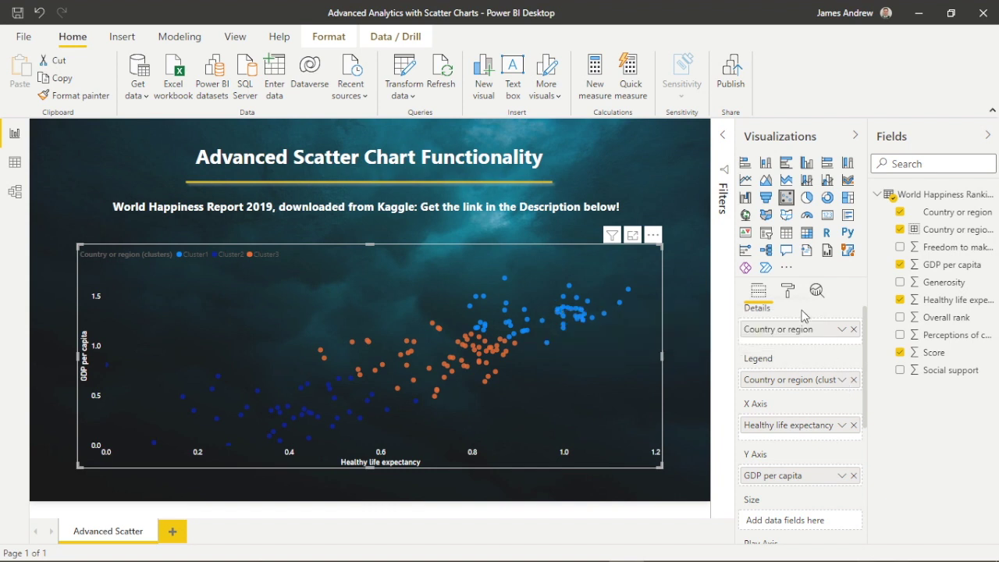
left_click(790, 292)
left_click(837, 376)
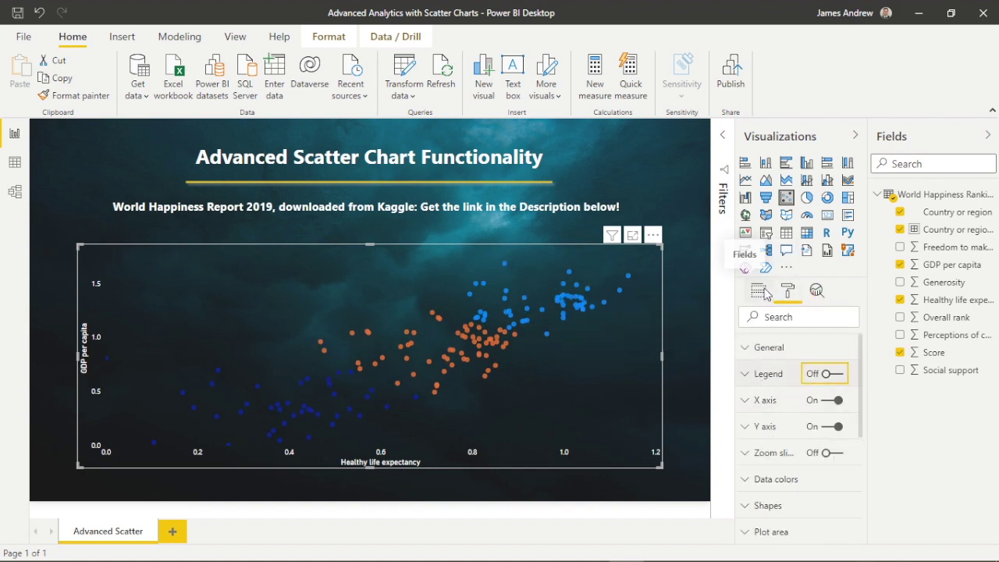
left_click(765, 293)
left_click(674, 342)
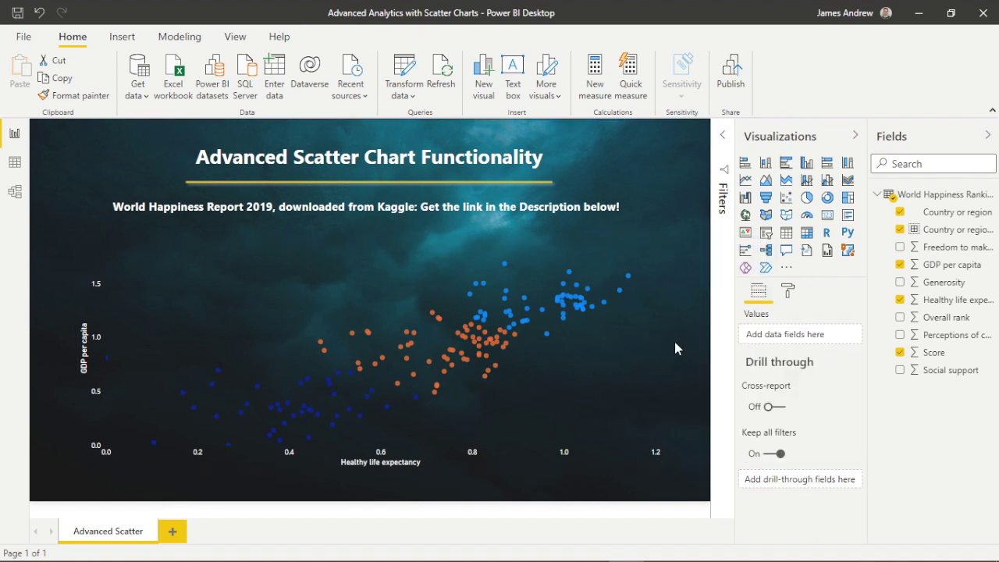
left_click(792, 293)
left_click(584, 364)
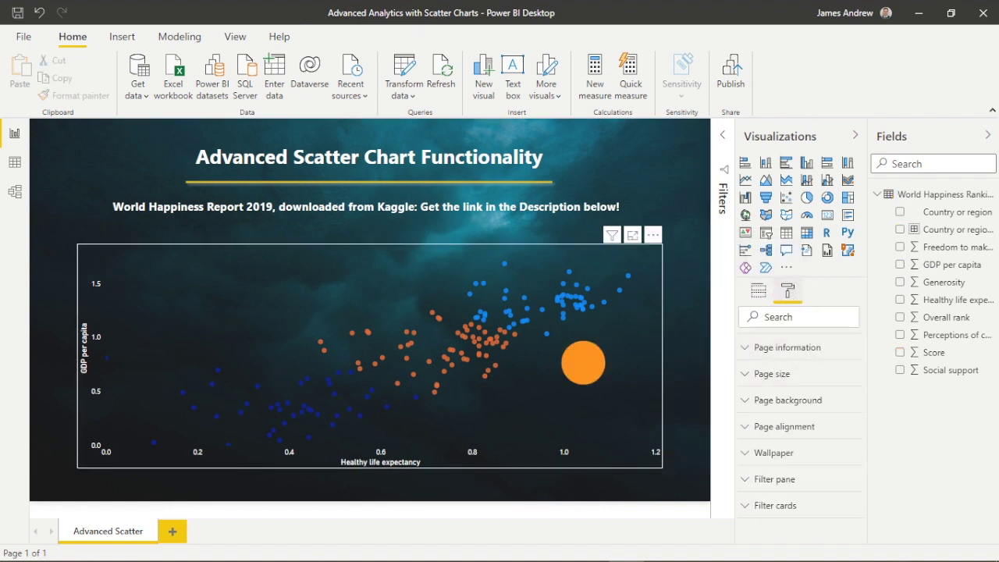
Add a white trend line to the scatter chart.
left_click(816, 295)
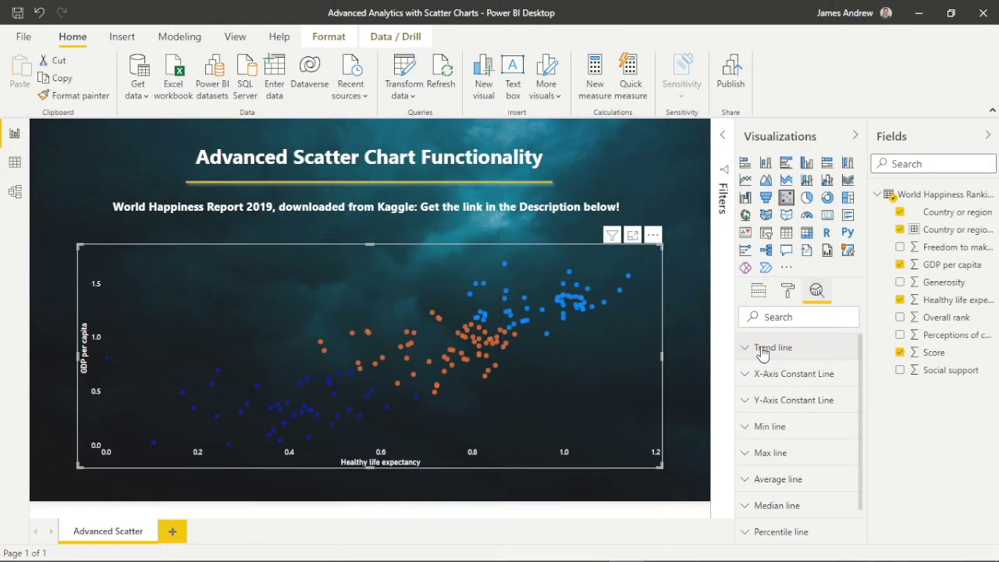
left_click(745, 347)
left_click(773, 382)
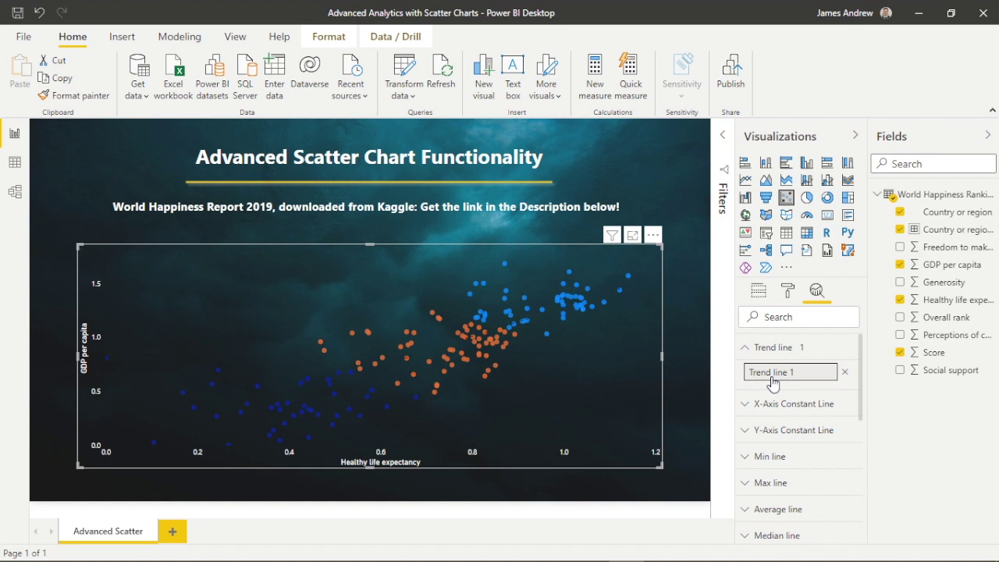
left_click(777, 414)
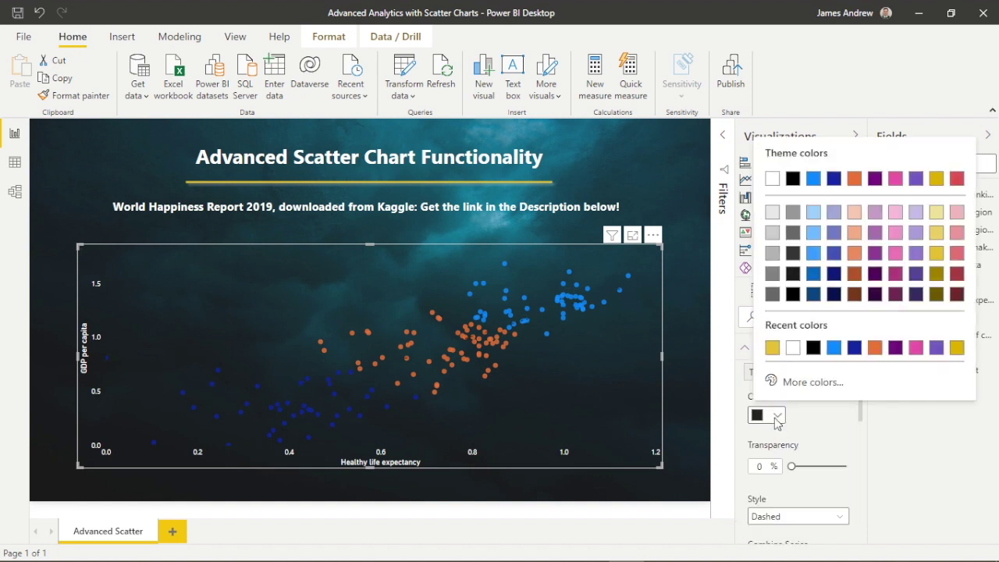
left_click(793, 348)
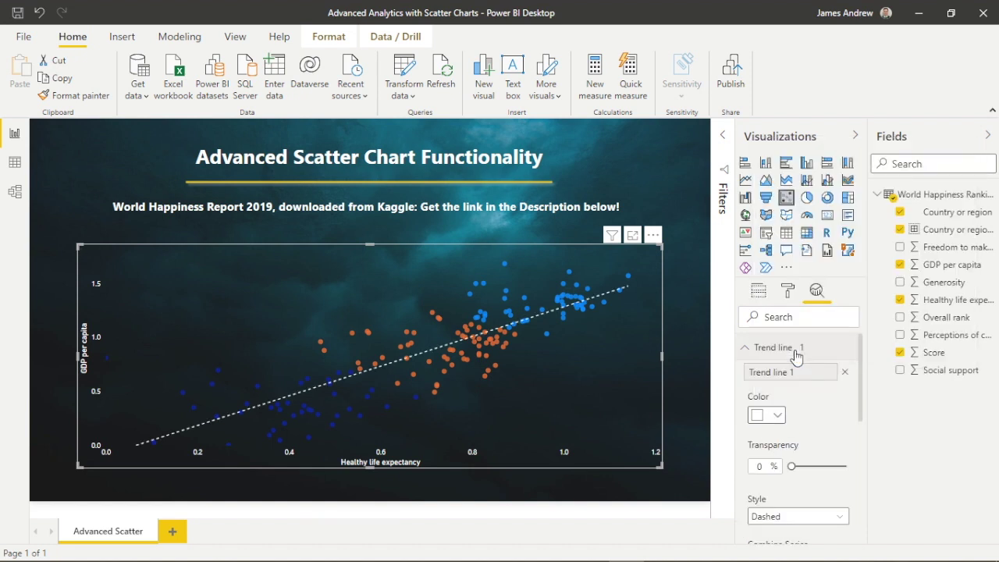
Set the trend line style to Dashed after trying Dotted and Solid.
scroll(809, 426, "down", 3)
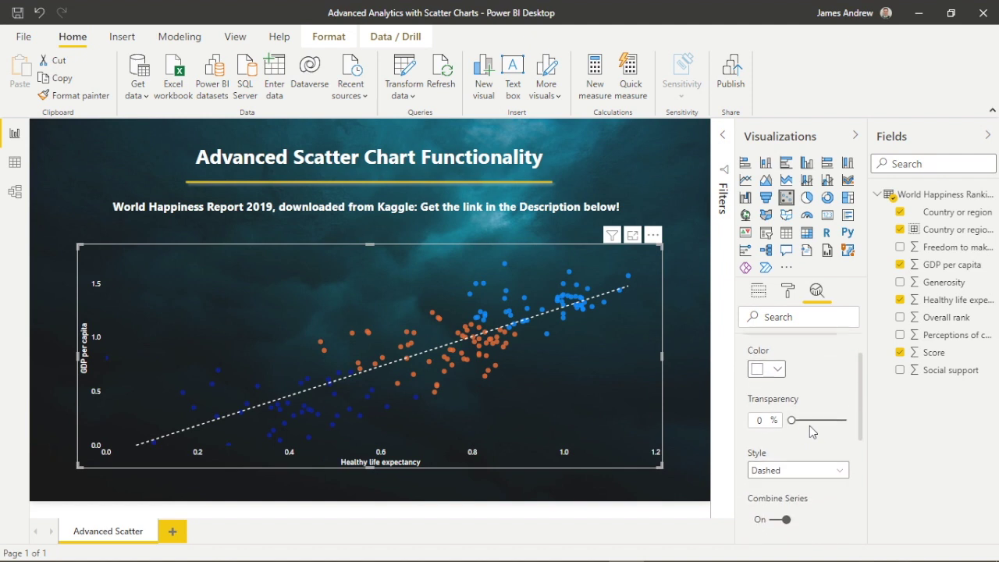
scroll(809, 431, "down", 2)
scroll(809, 432, "up", 3)
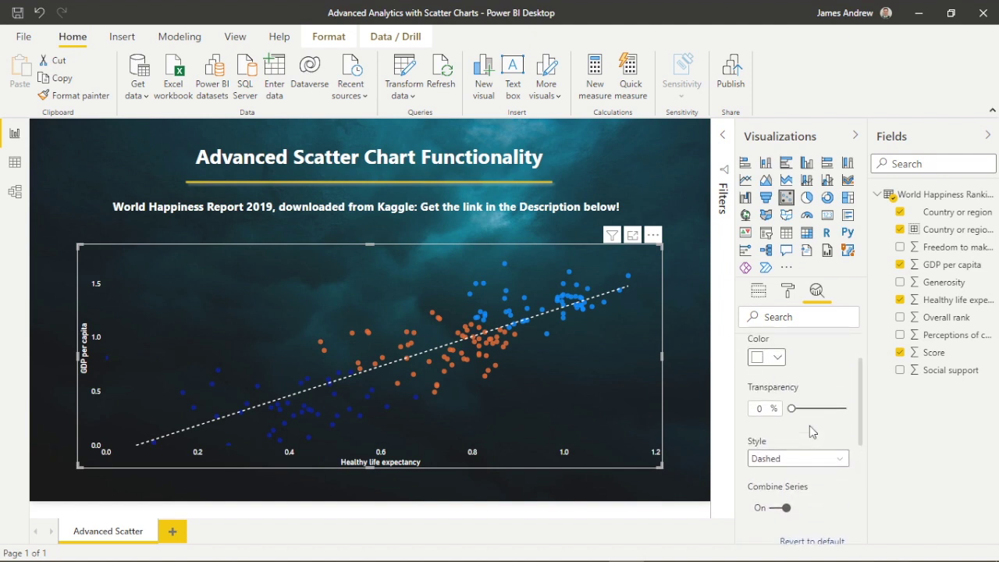
left_click(816, 486)
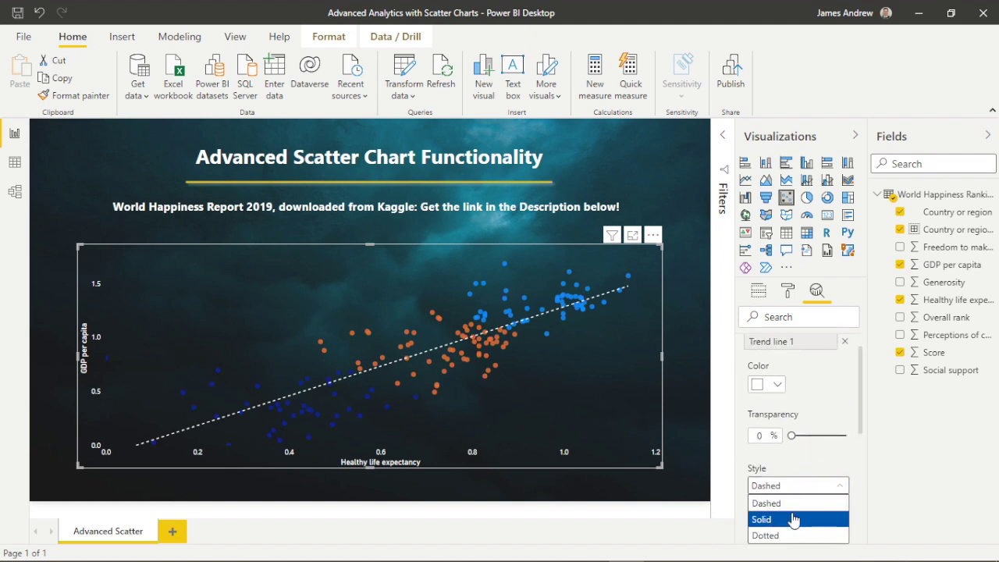
left_click(790, 535)
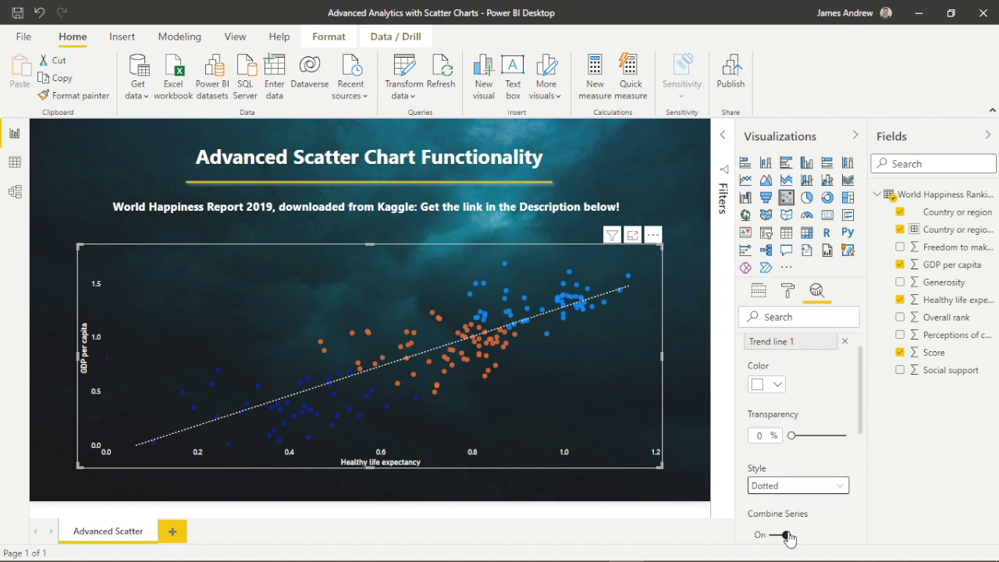
left_click(783, 486)
left_click(779, 517)
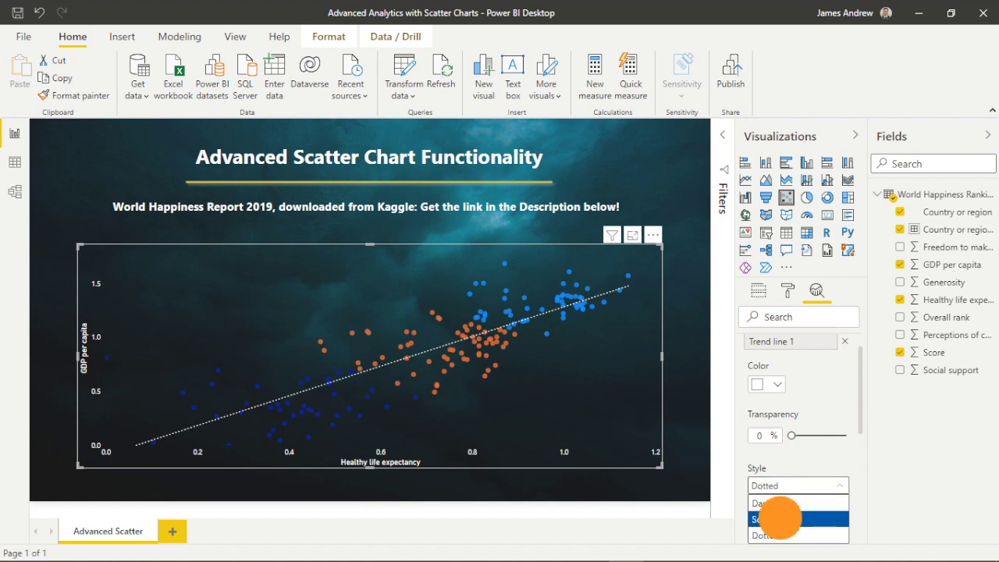
left_click(785, 485)
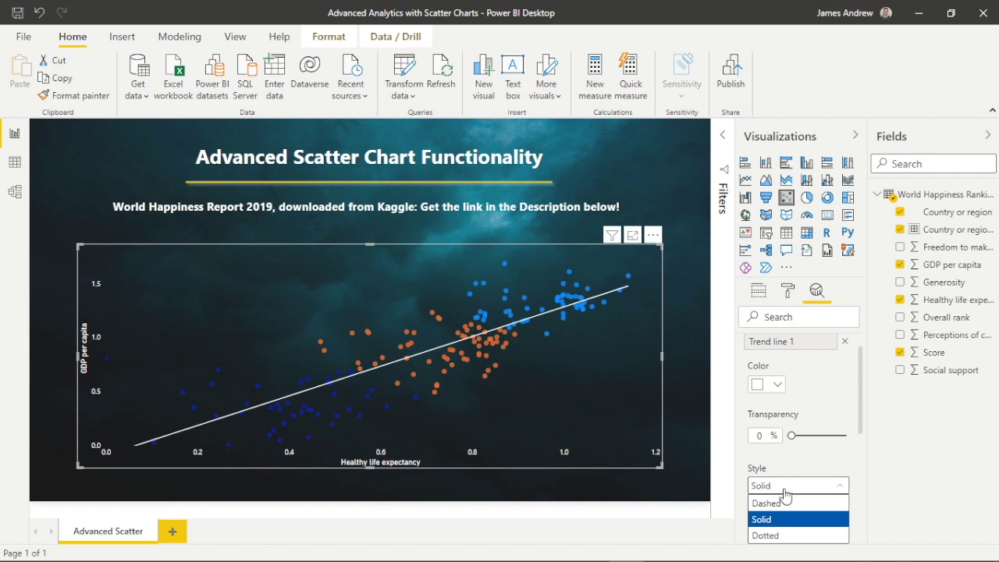
left_click(785, 502)
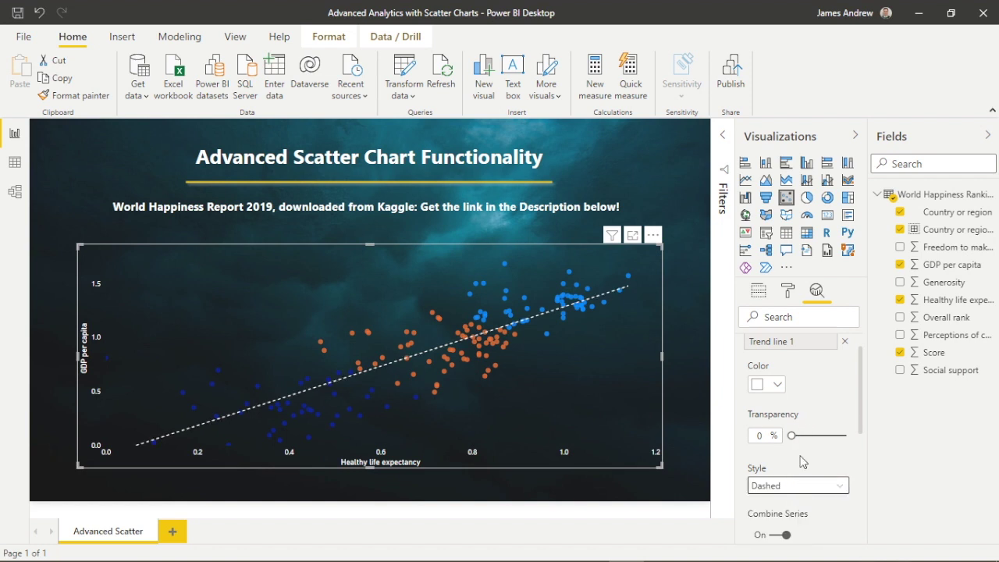
scroll(790, 459, "down", 1)
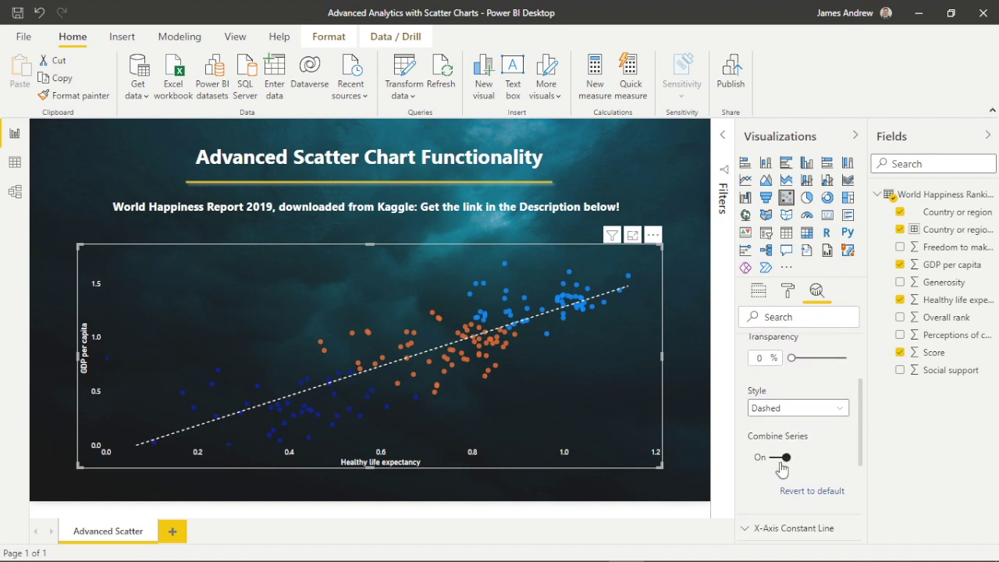
scroll(782, 467, "up", 1)
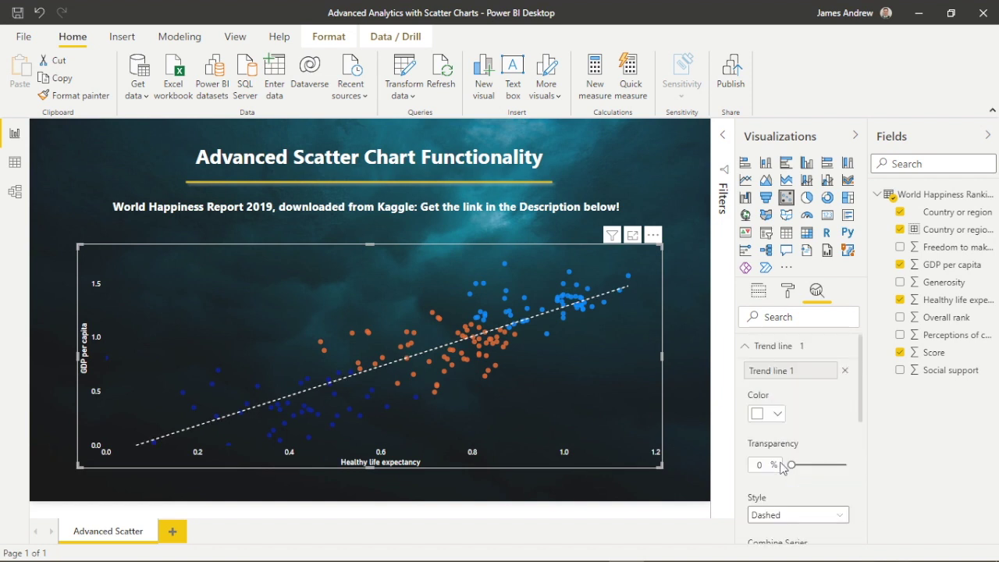
left_click(746, 350)
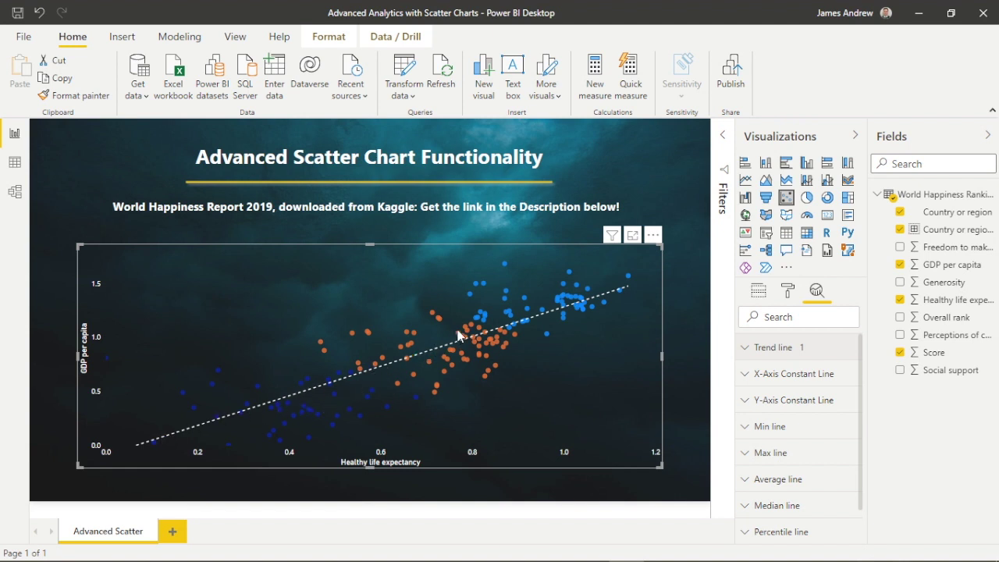
mouse_move(459, 337)
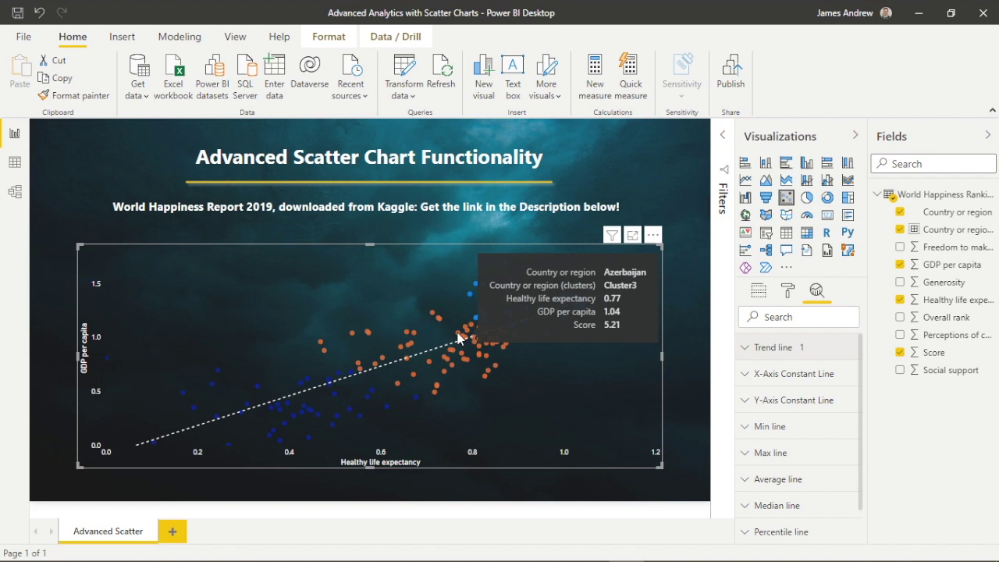
mouse_move(486, 315)
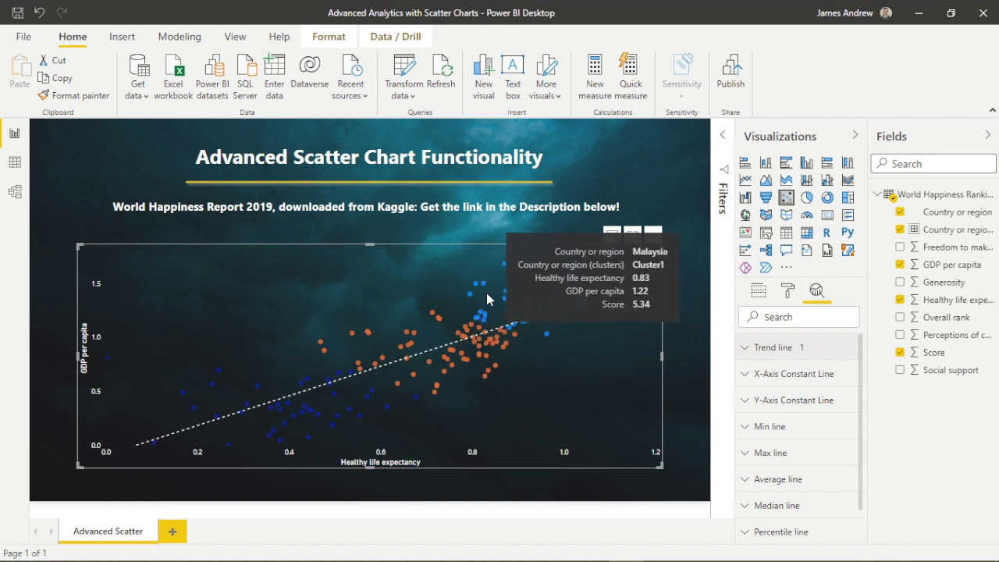
mouse_move(485, 289)
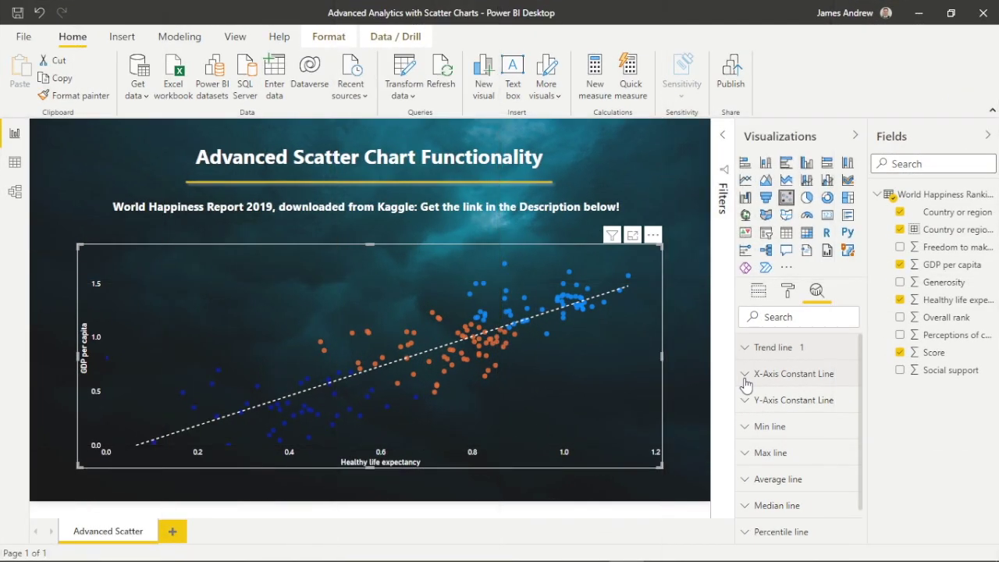
Add an X-axis constant line at value 0.75, then add a min line.
left_click(745, 381)
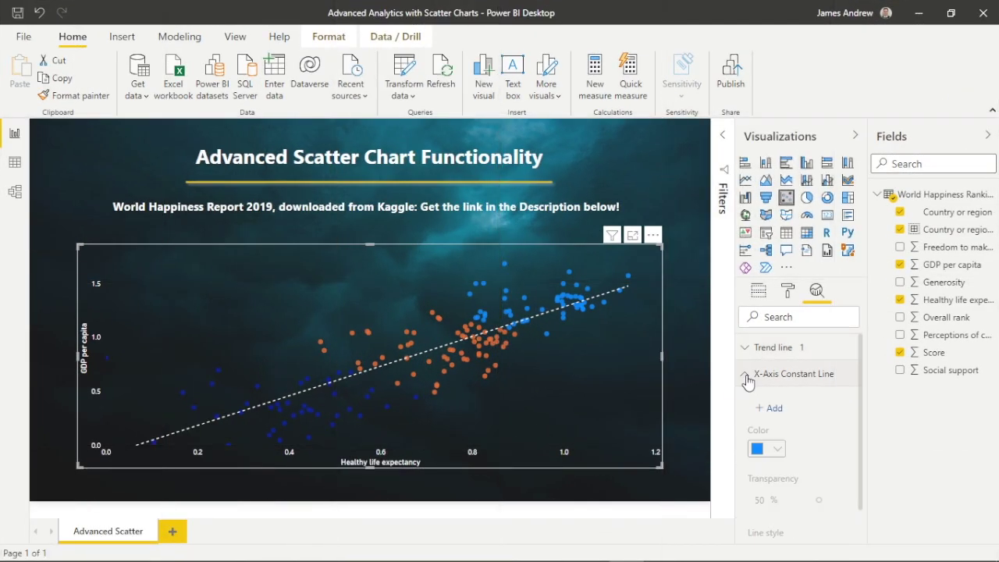
left_click(771, 409)
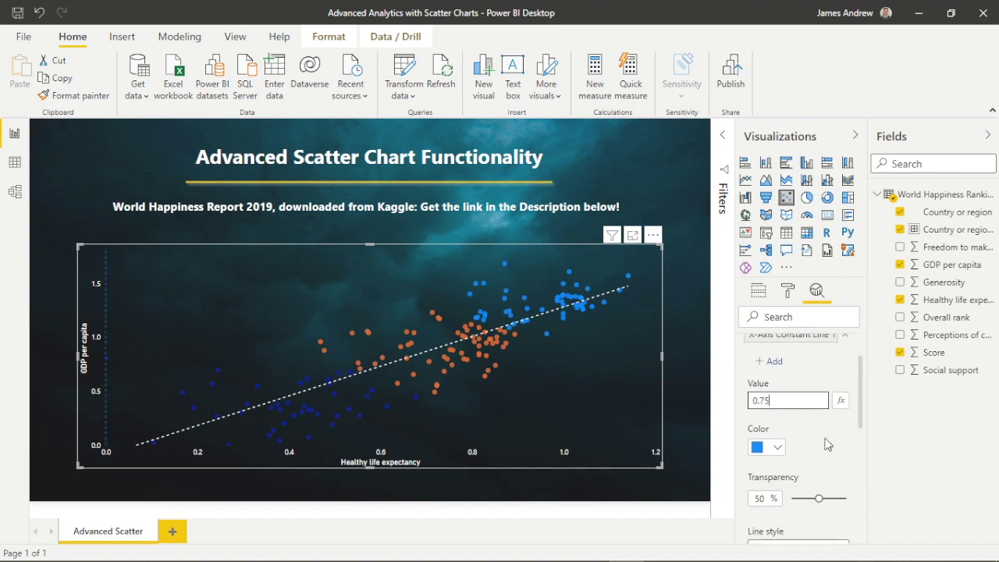
type(".75")
key("Return")
scroll(810, 406, "up", 2)
left_click(742, 375)
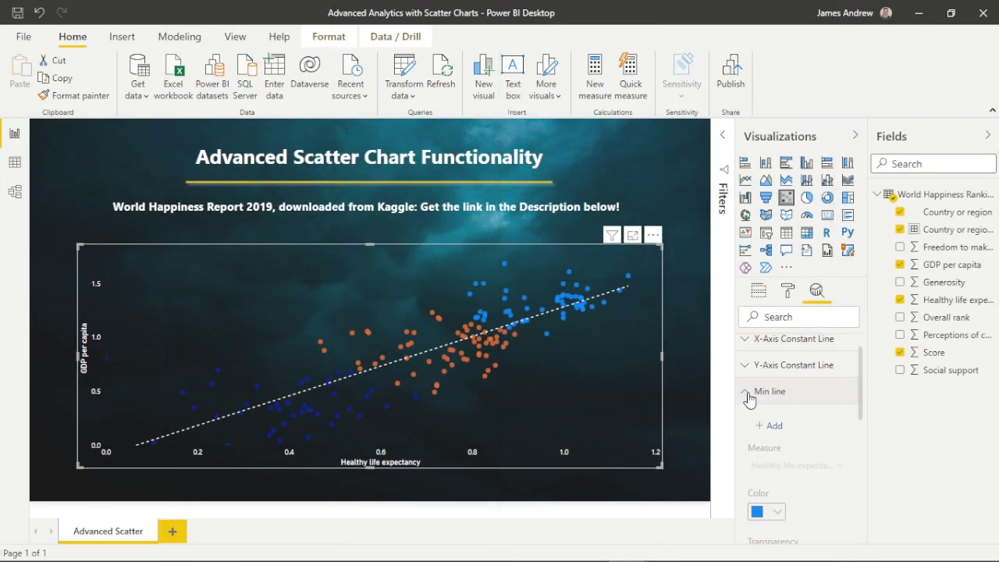
left_click(769, 418)
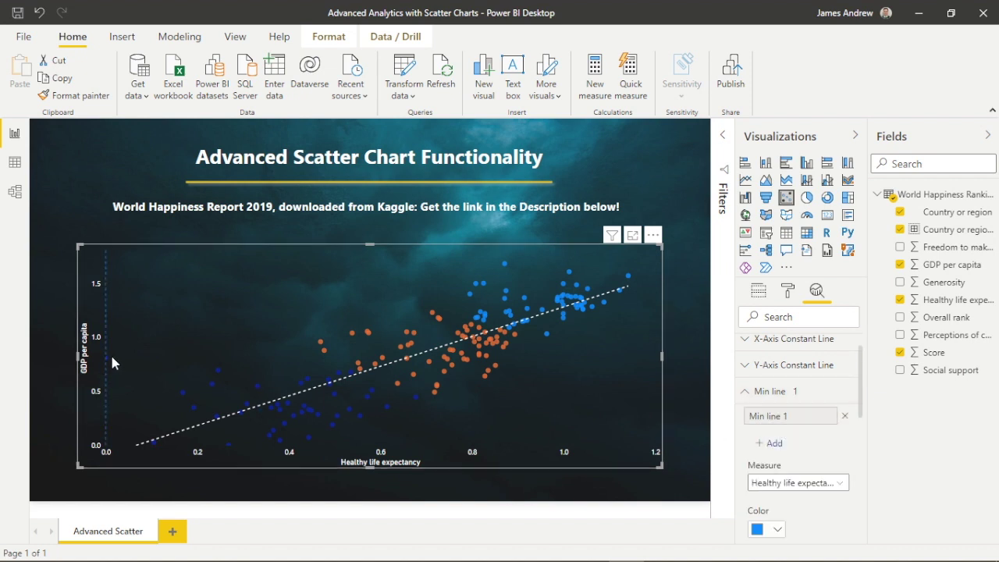
left_click(796, 482)
left_click(796, 512)
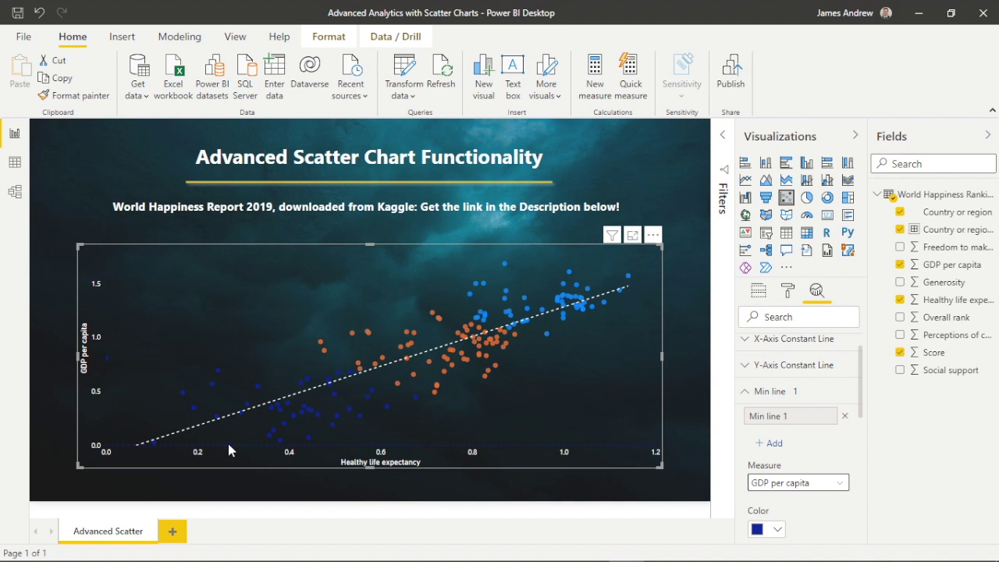
mouse_move(228, 443)
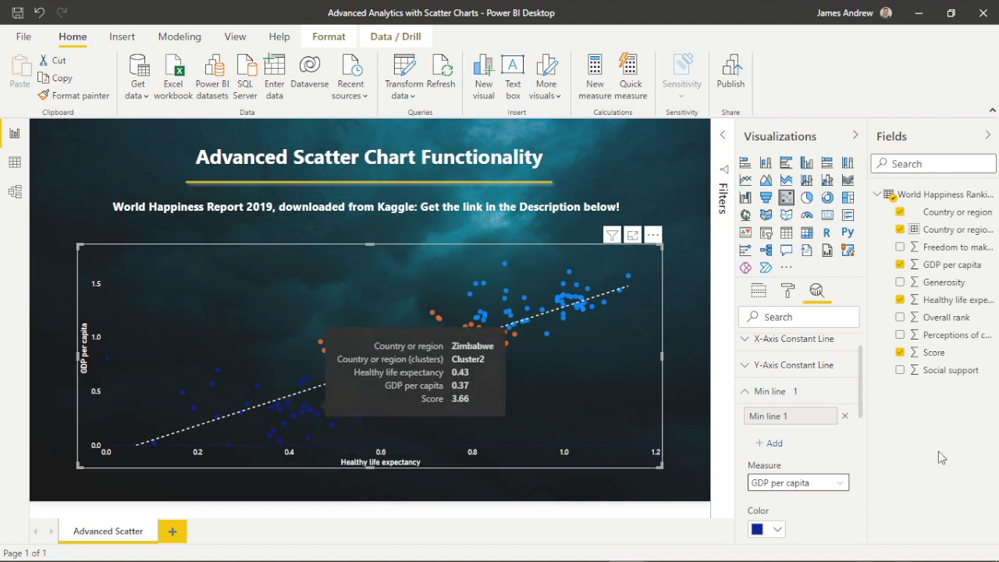
left_click(796, 482)
left_click(796, 499)
left_click(845, 416)
left_click(769, 391)
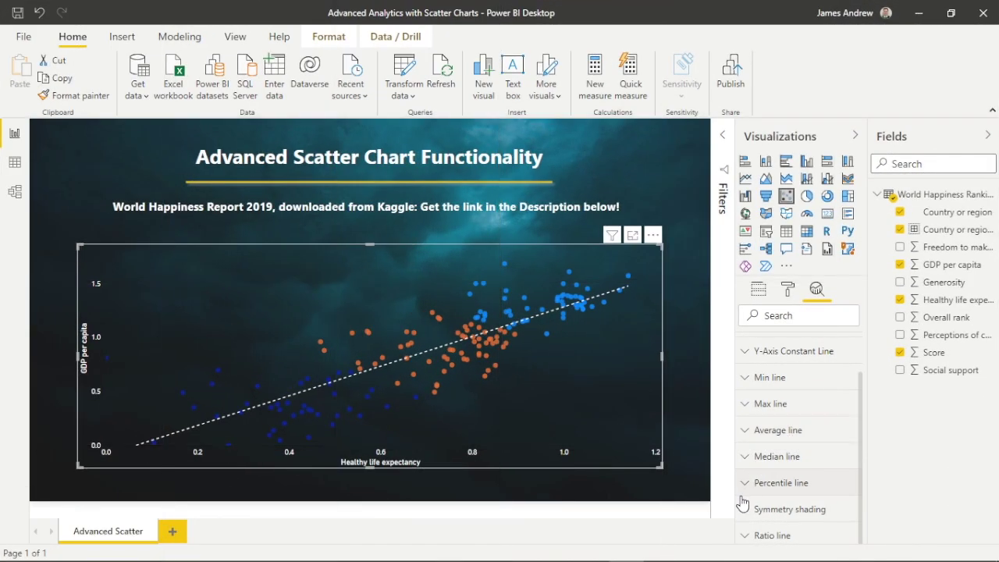
Add symmetry shading to the scatter chart, tinting the diagonal upper and lower areas purple.
left_click(745, 506)
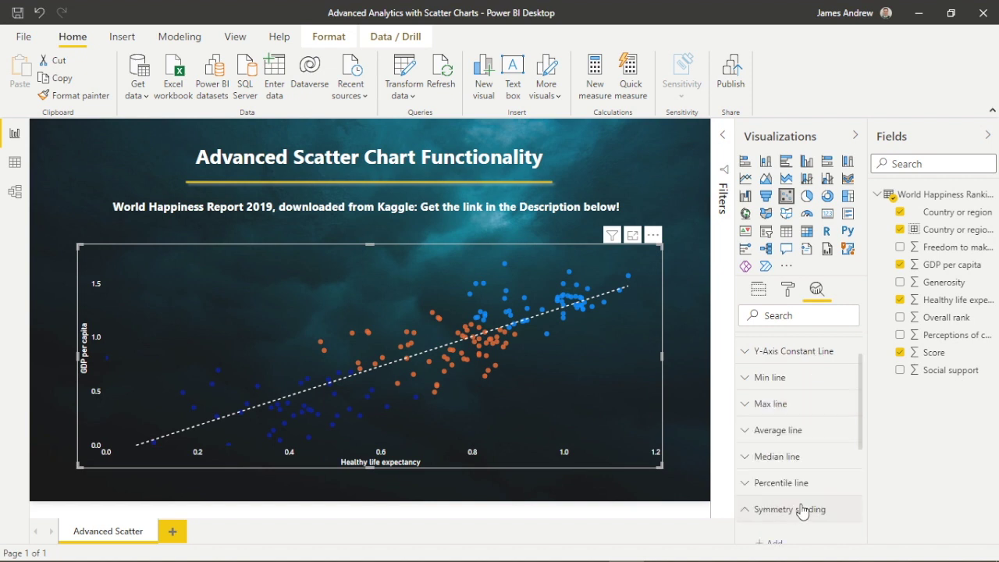
left_click(801, 509)
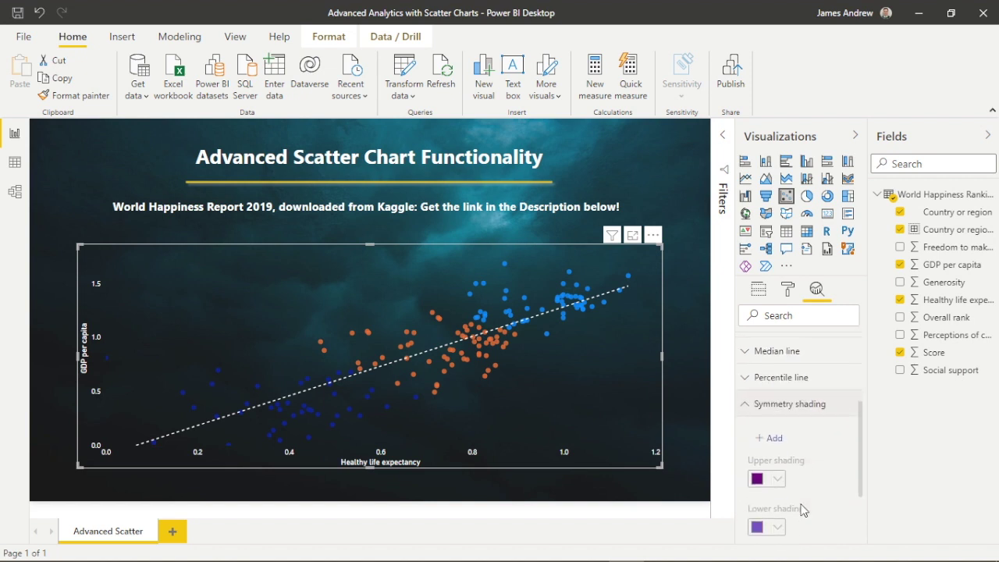
left_click(773, 440)
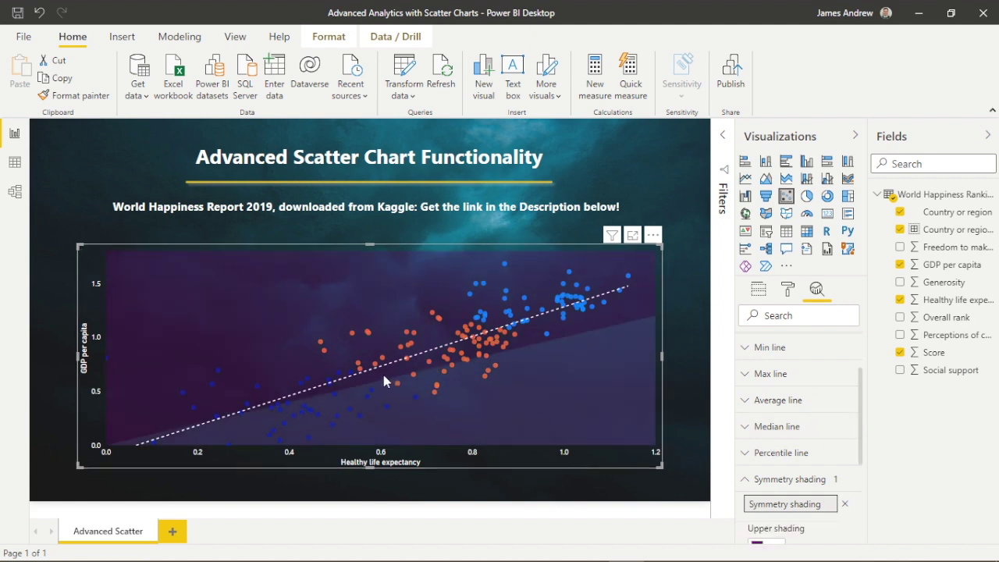
left_click(694, 319)
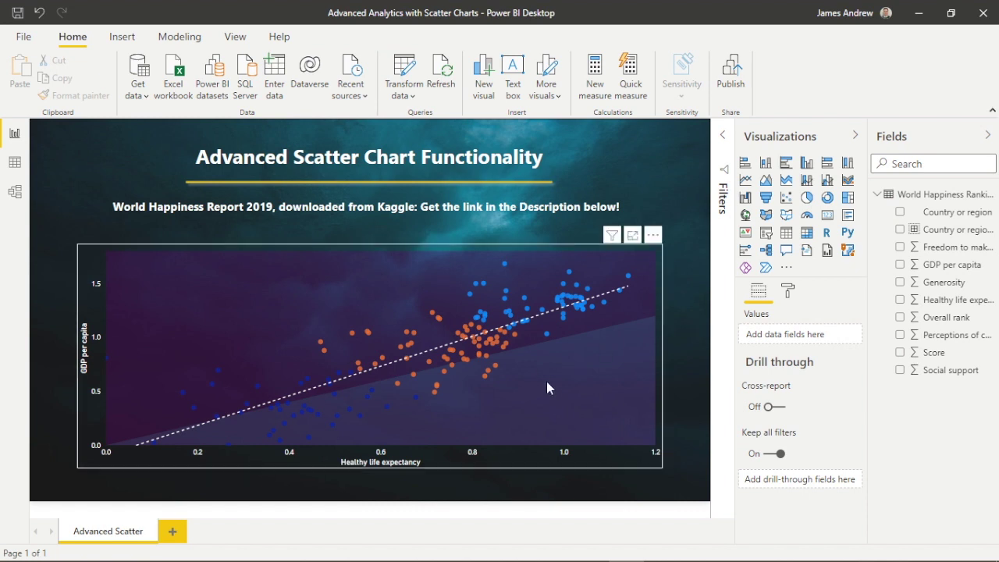
left_click(789, 290)
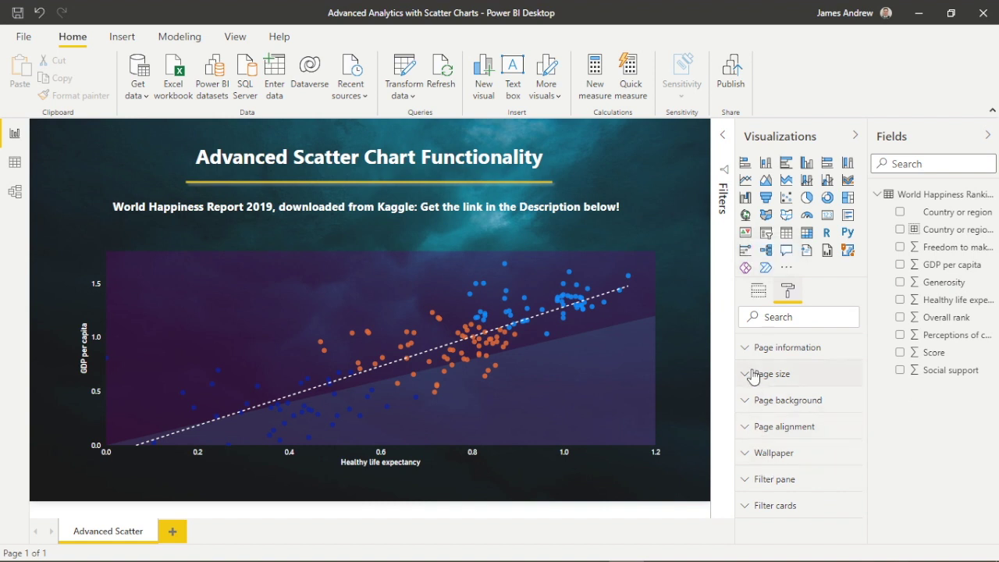
Make the upper symmetry shading yellow, then open the scatter chart's quick-action menu.
left_click(624, 337)
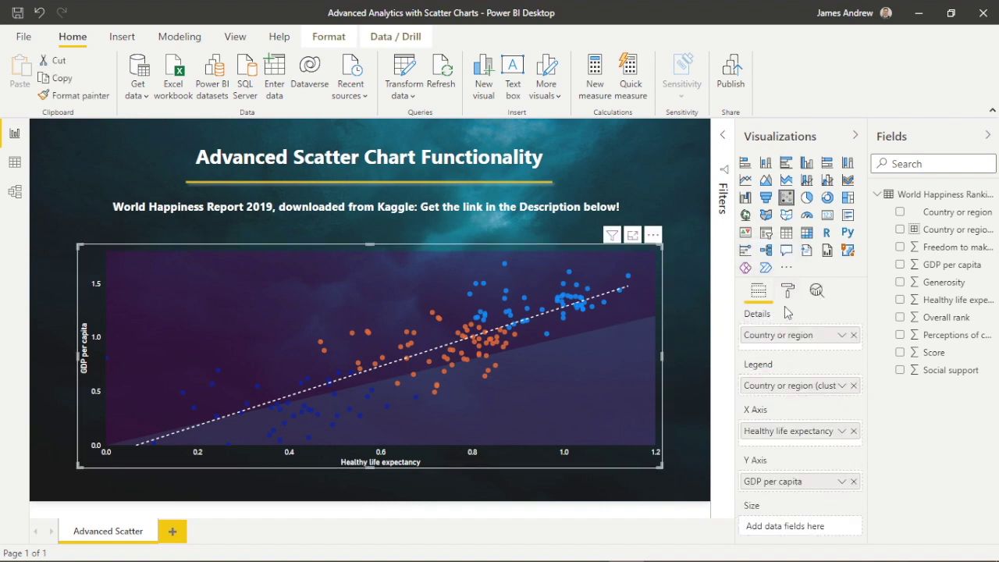
left_click(816, 291)
scroll(787, 453, "down", 3)
scroll(787, 453, "down", 5)
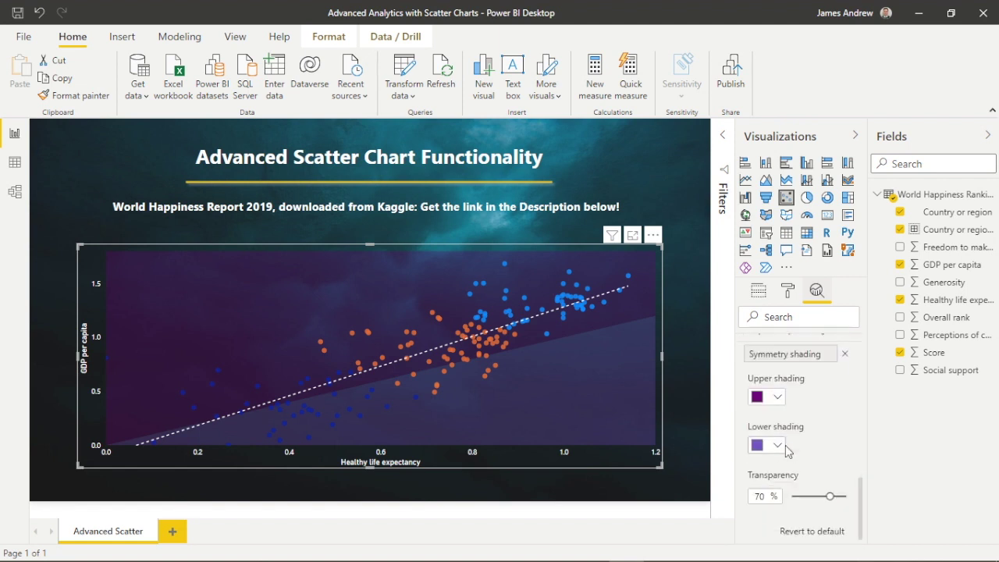
scroll(838, 406, "up", 3)
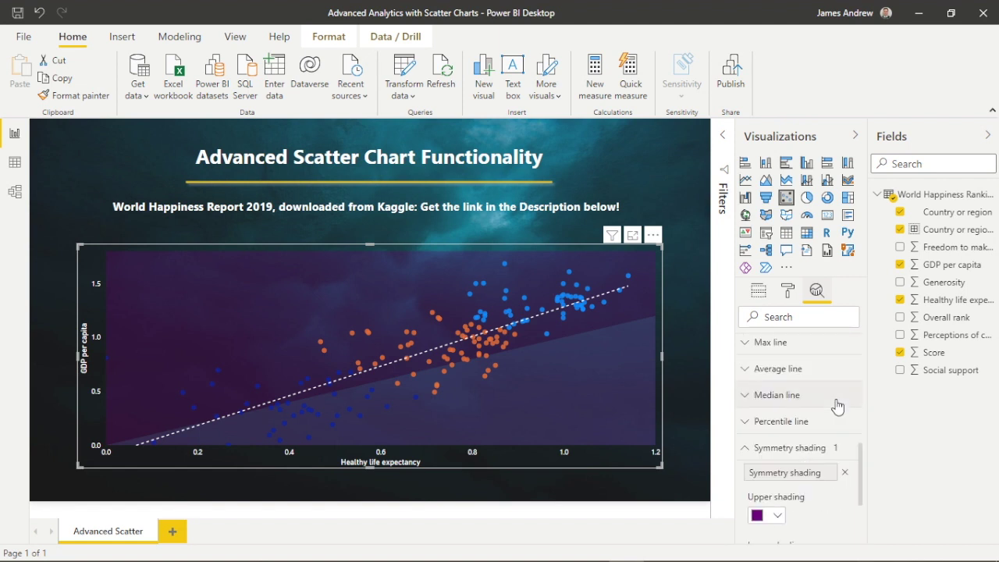
scroll(837, 406, "down", 1)
left_click(780, 450)
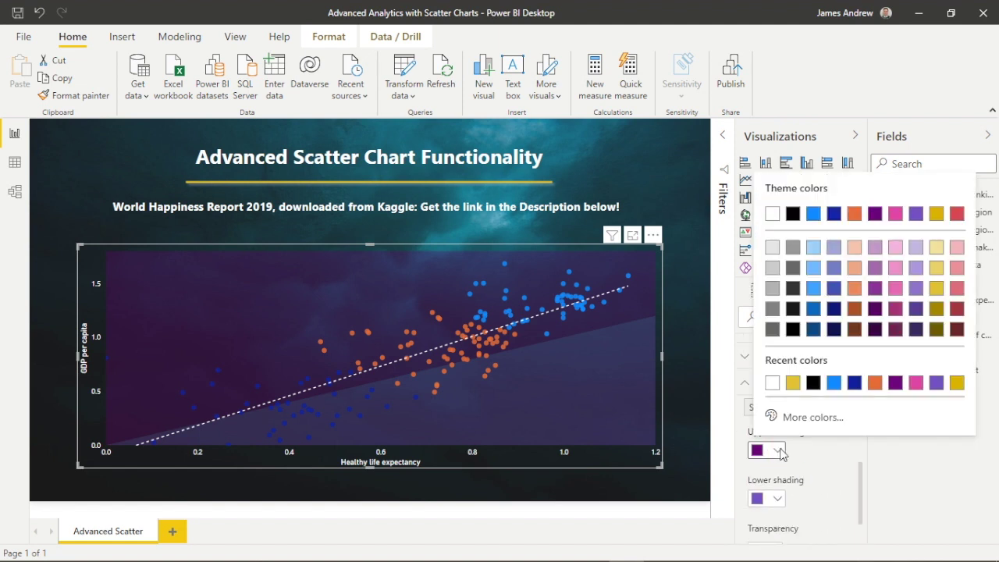
left_click(936, 288)
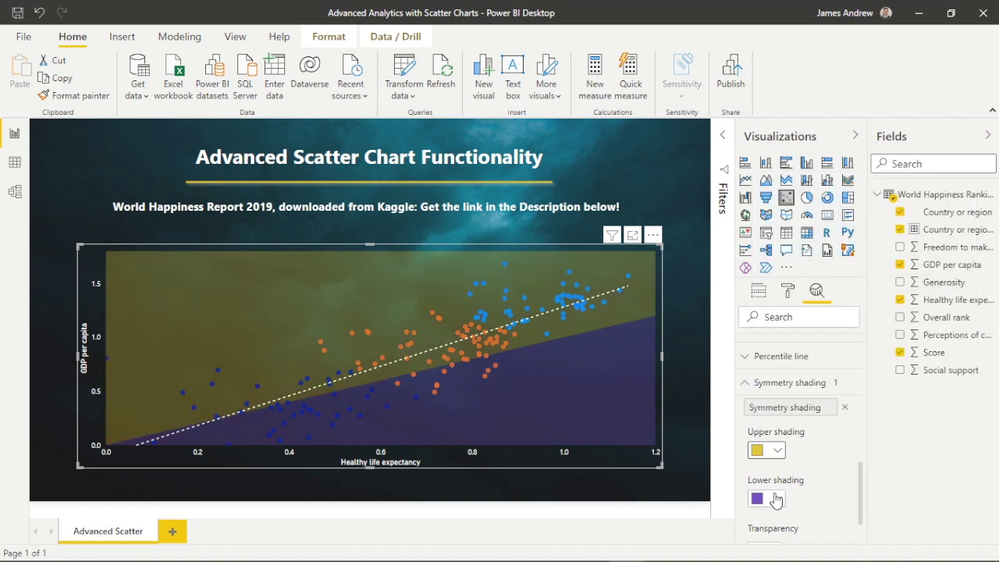
left_click(676, 349)
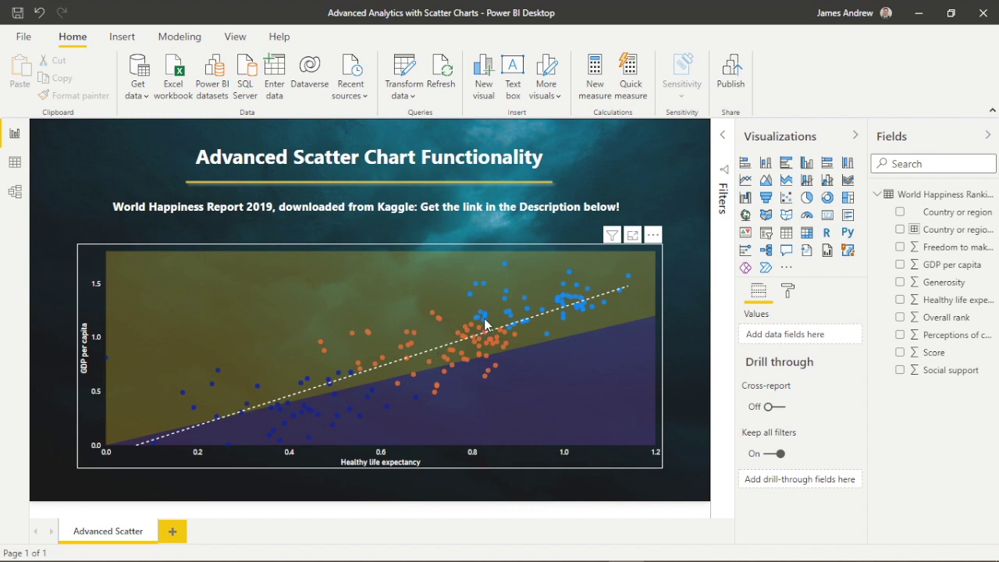
right_click(213, 315)
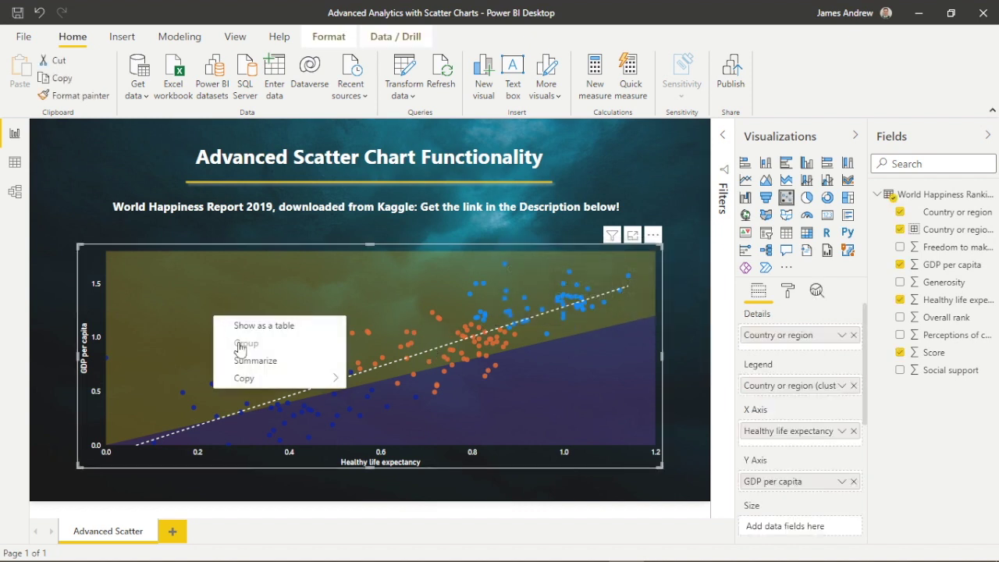
left_click(256, 360)
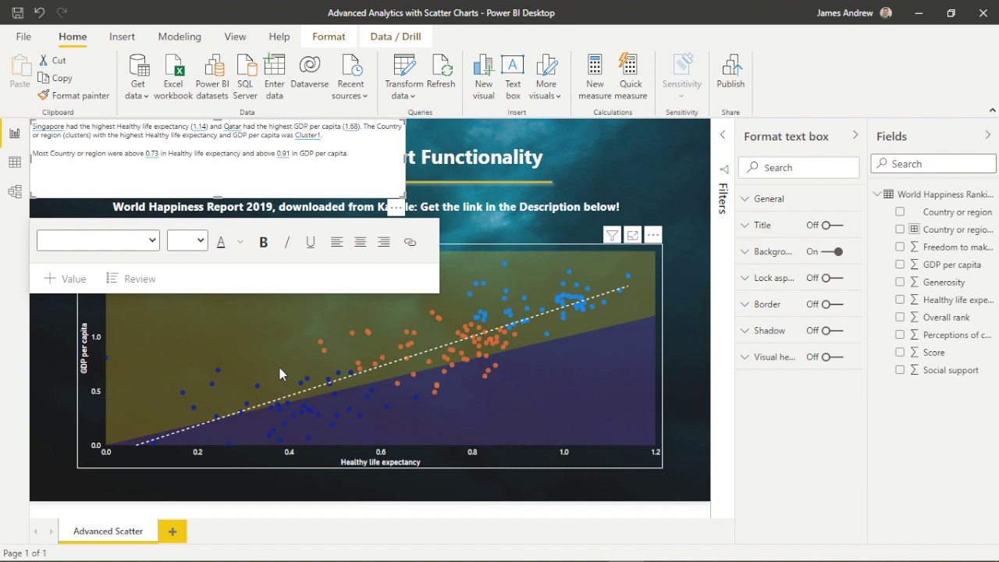
left_click(395, 207)
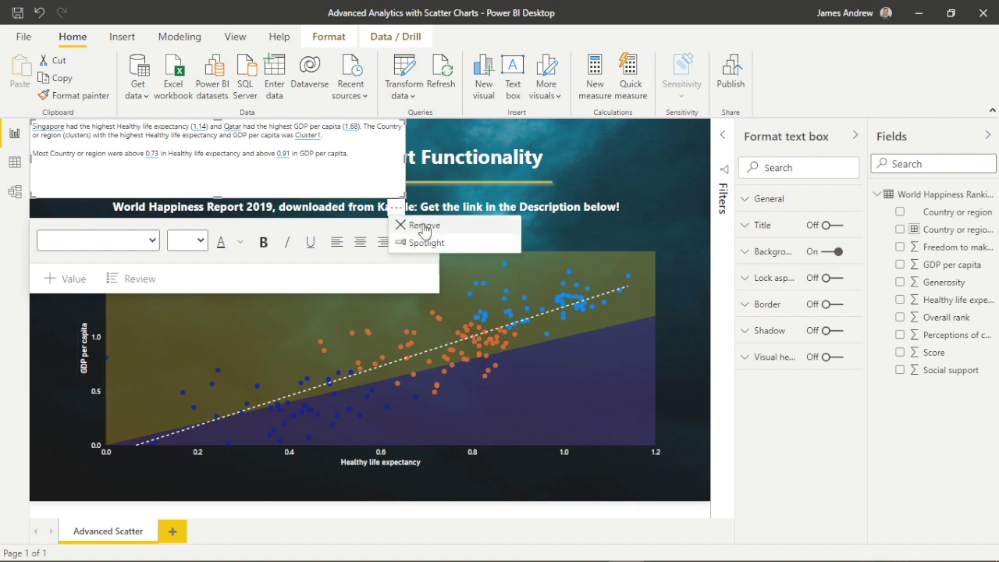
left_click(425, 225)
Add a ratio line to the scatter chart from the Analytics pane.
left_click(790, 291)
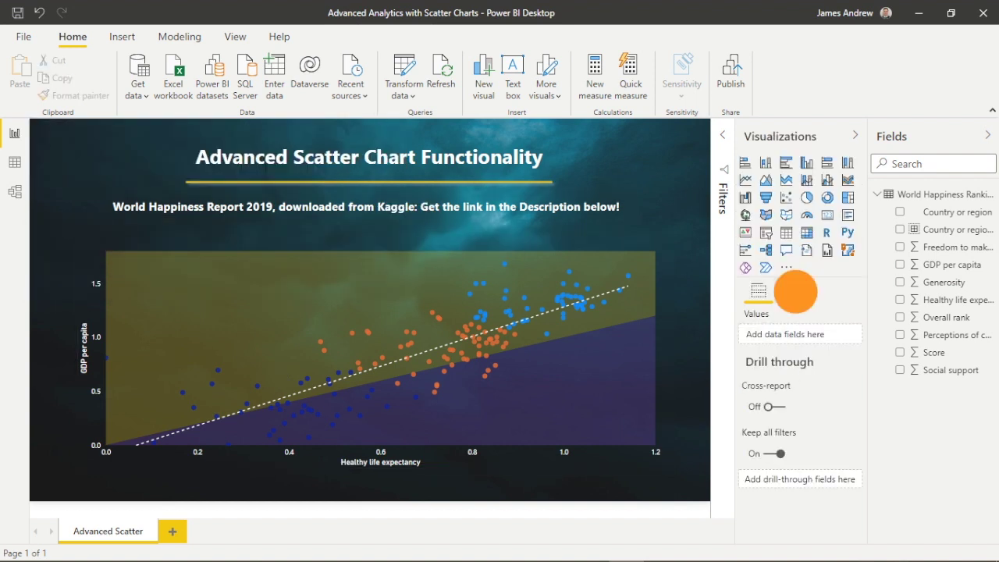
left_click(595, 332)
left_click(817, 290)
scroll(794, 433, "down", 10)
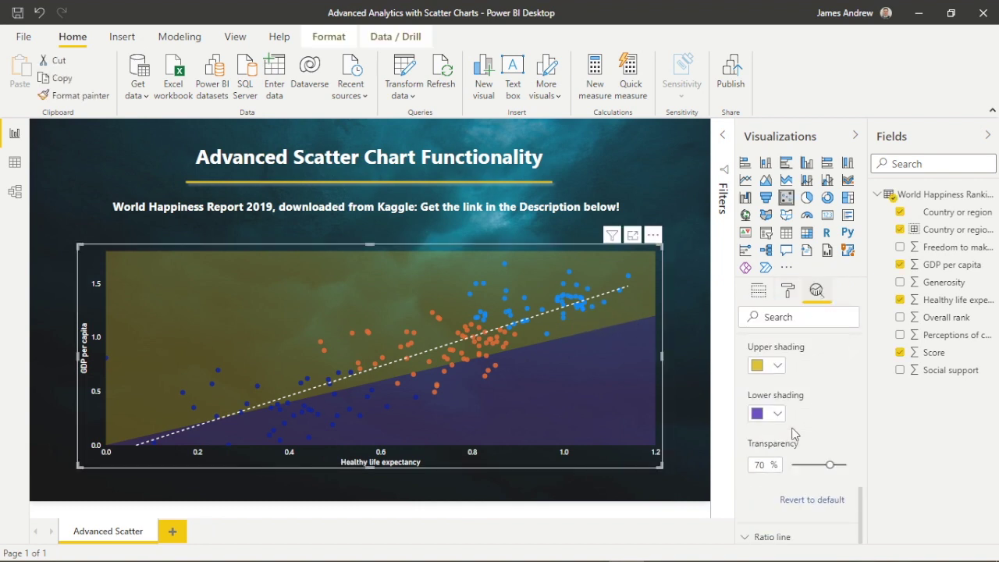
left_click(745, 537)
scroll(817, 469, "down", 3)
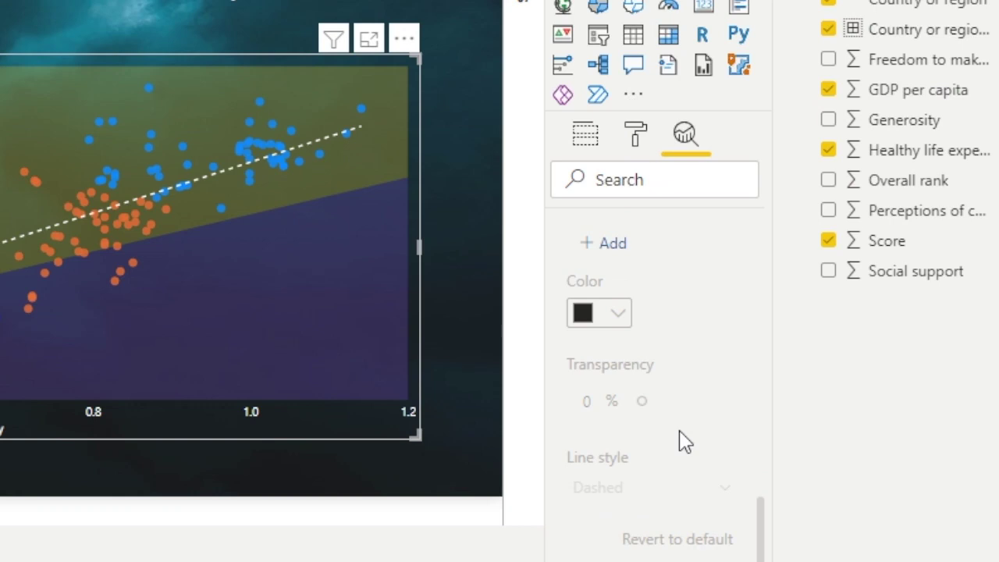
left_click(624, 248)
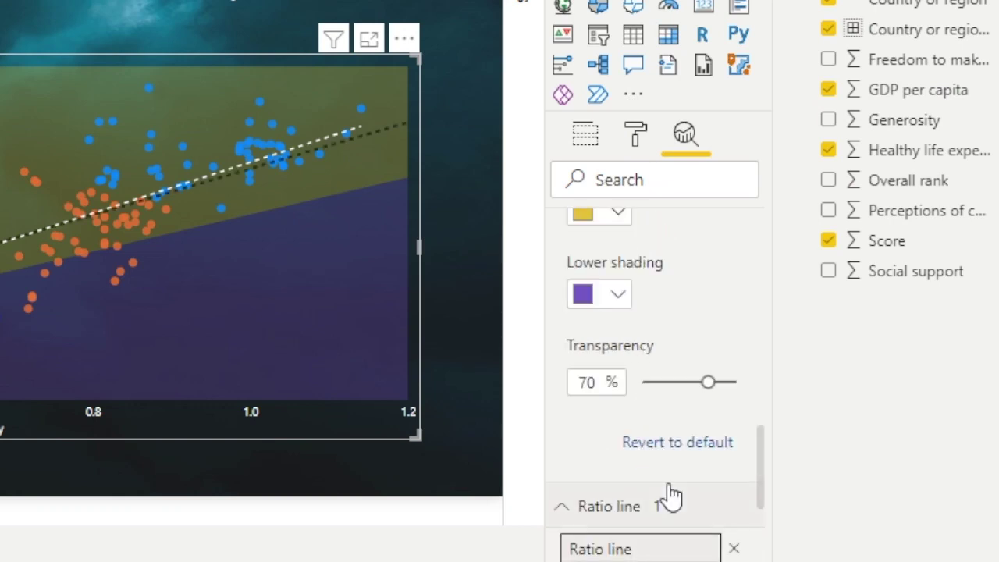
Set the ratio line colour to purple and its line style to Solid.
scroll(671, 495, "down", 4)
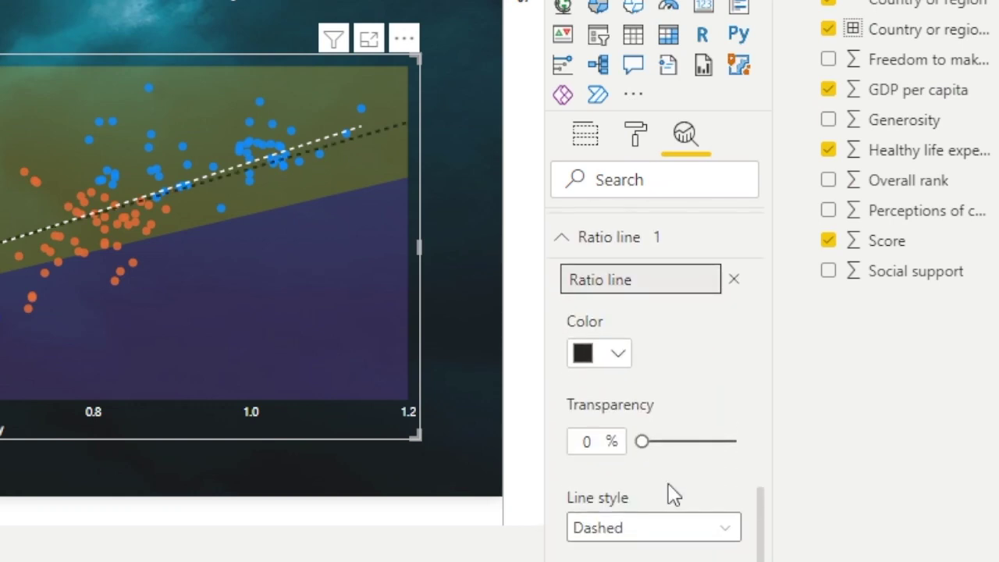
scroll(671, 495, "down", 1)
left_click(621, 323)
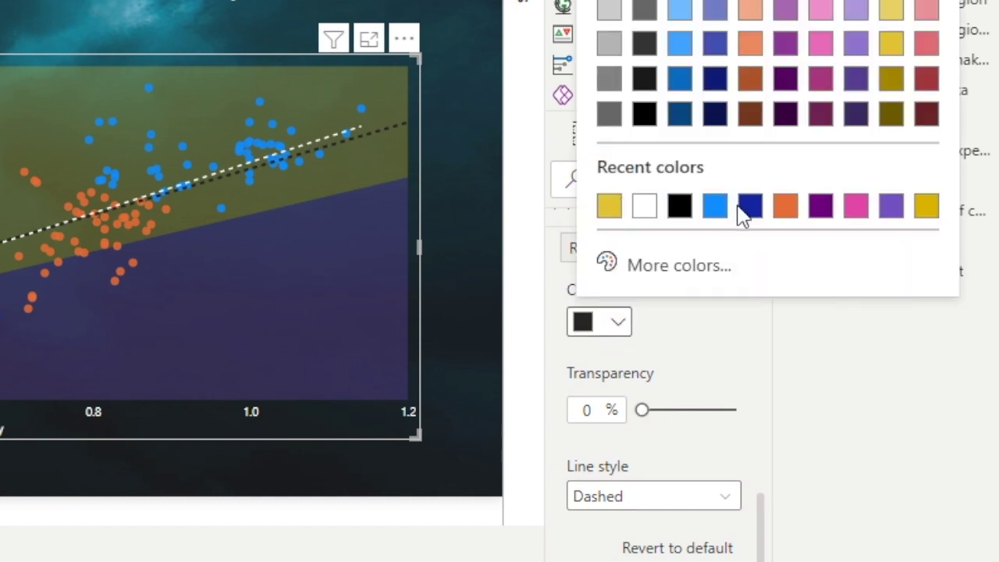
left_click(816, 207)
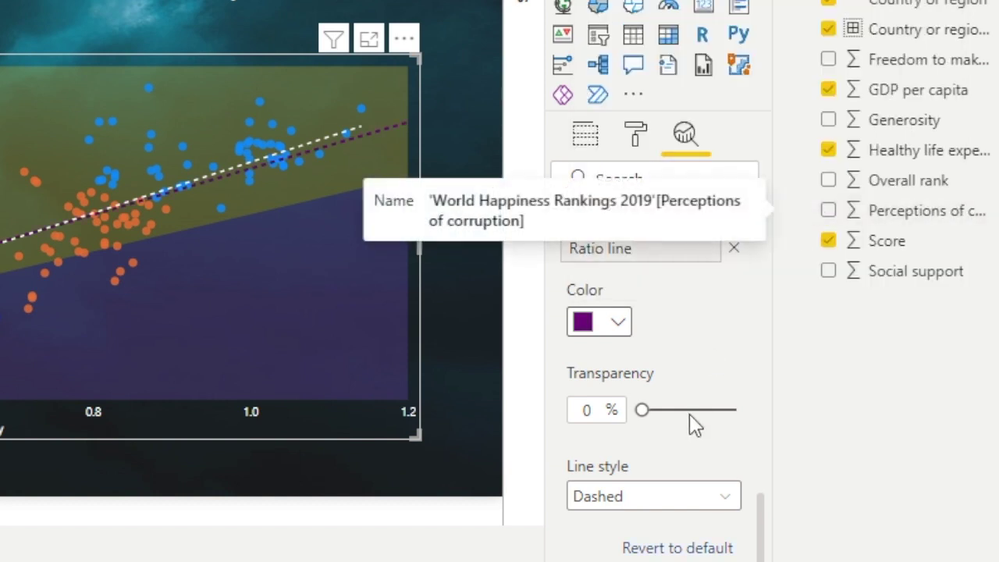
left_click(652, 500)
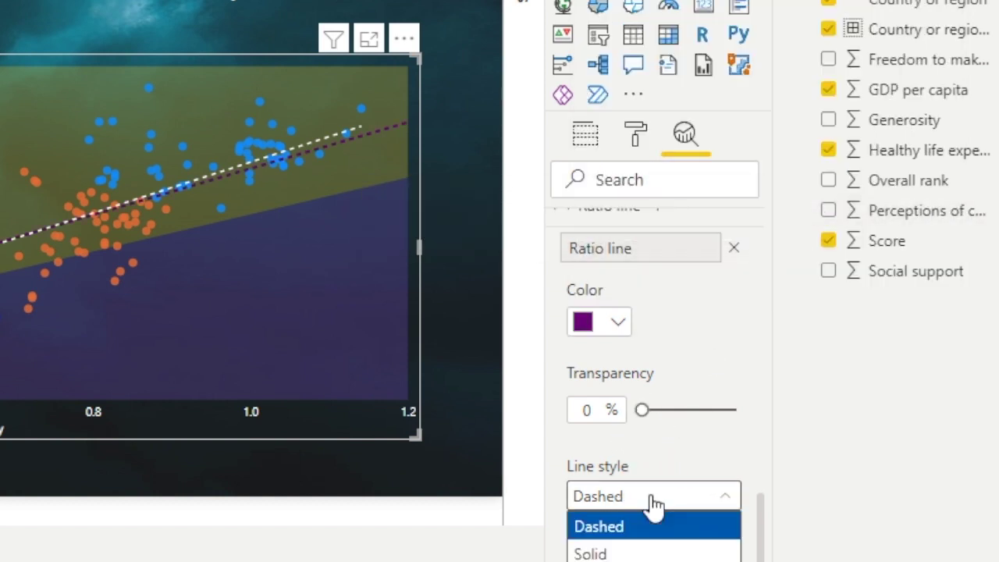
left_click(629, 554)
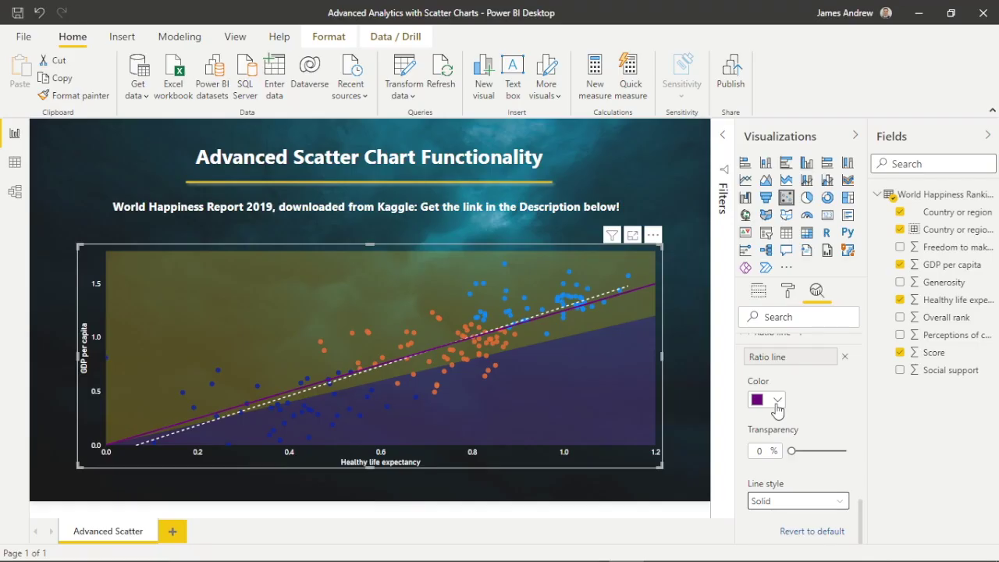
Collapse the ratio line and symmetry shading settings and deselect the chart.
scroll(776, 412, "down", 1)
scroll(776, 411, "up", 3)
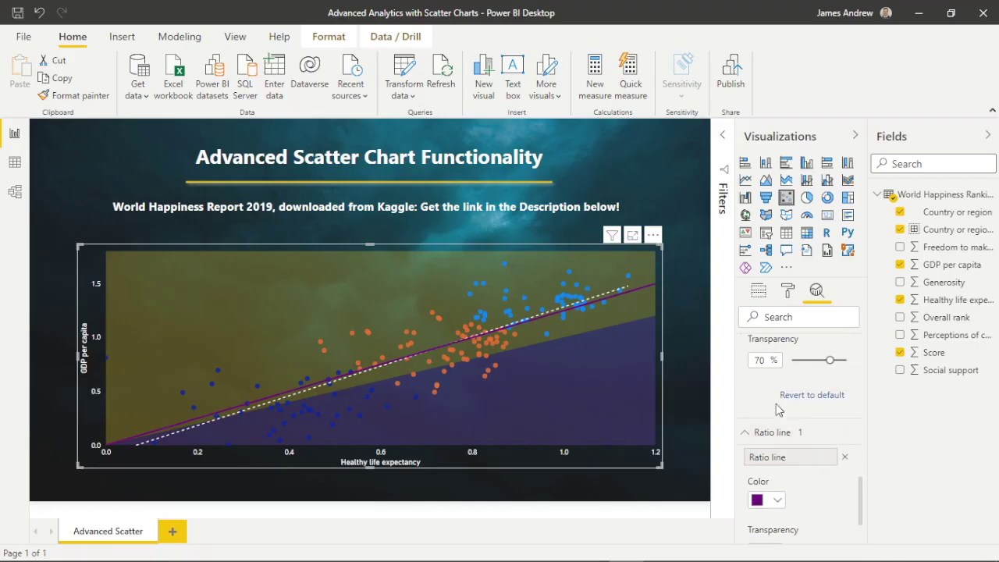
left_click(745, 447)
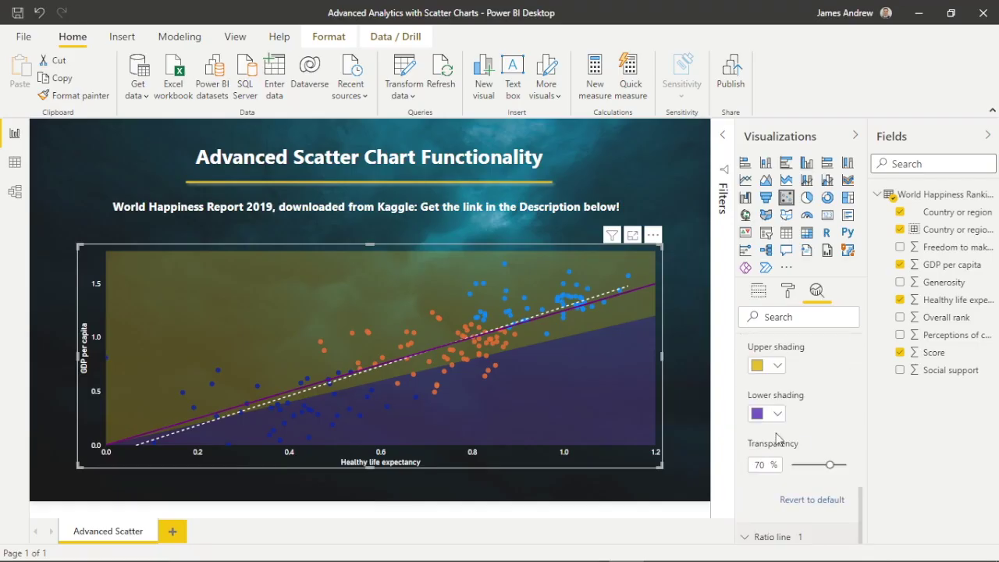
scroll(819, 429, "up", 3)
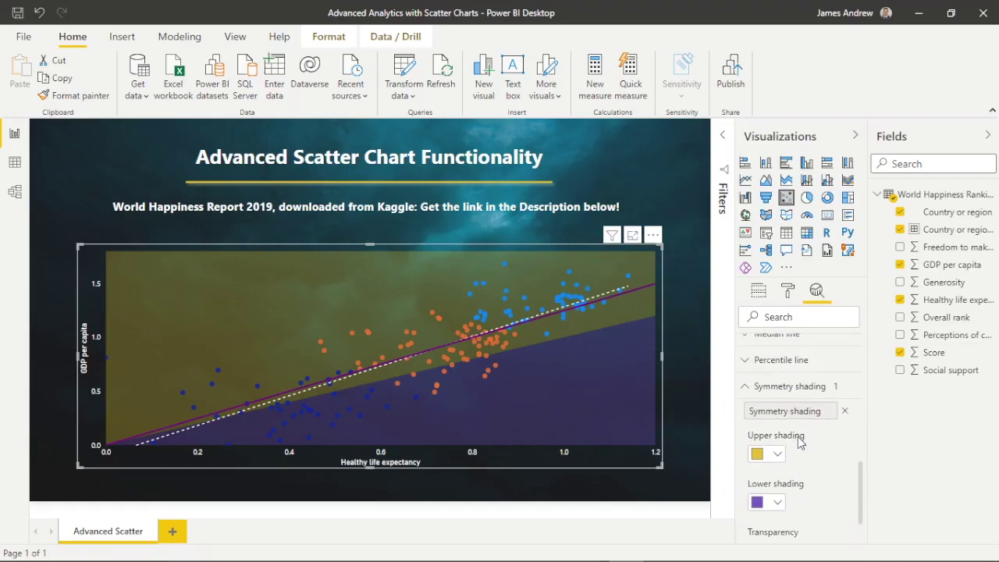
left_click(744, 390)
left_click(695, 369)
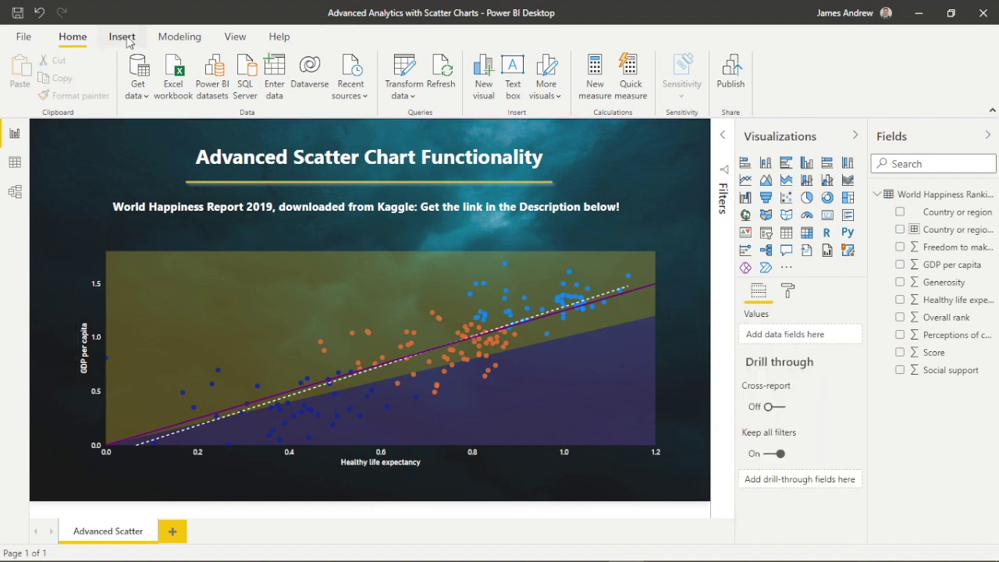
Insert a rectangle shape and size it over the chart's lower-left points.
left_click(122, 38)
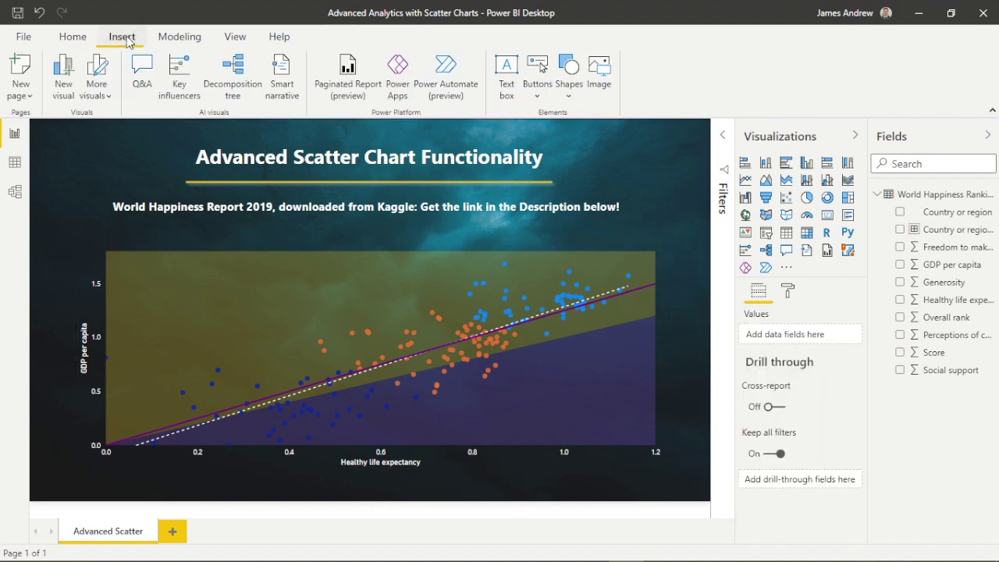
left_click(580, 92)
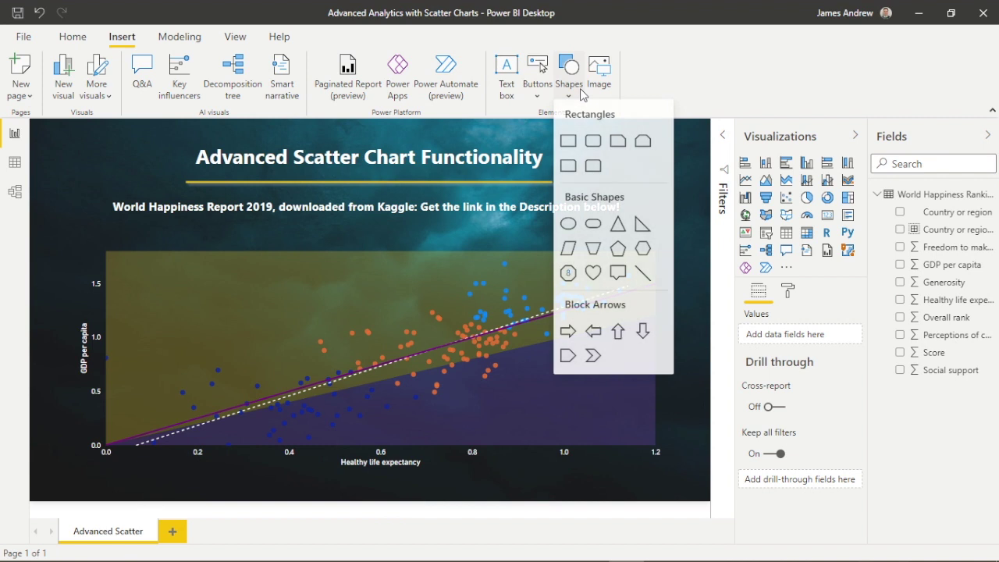
left_click(569, 141)
left_click_drag(330, 164, 388, 412)
left_click_drag(458, 450, 209, 437)
left_click_drag(171, 408, 244, 401)
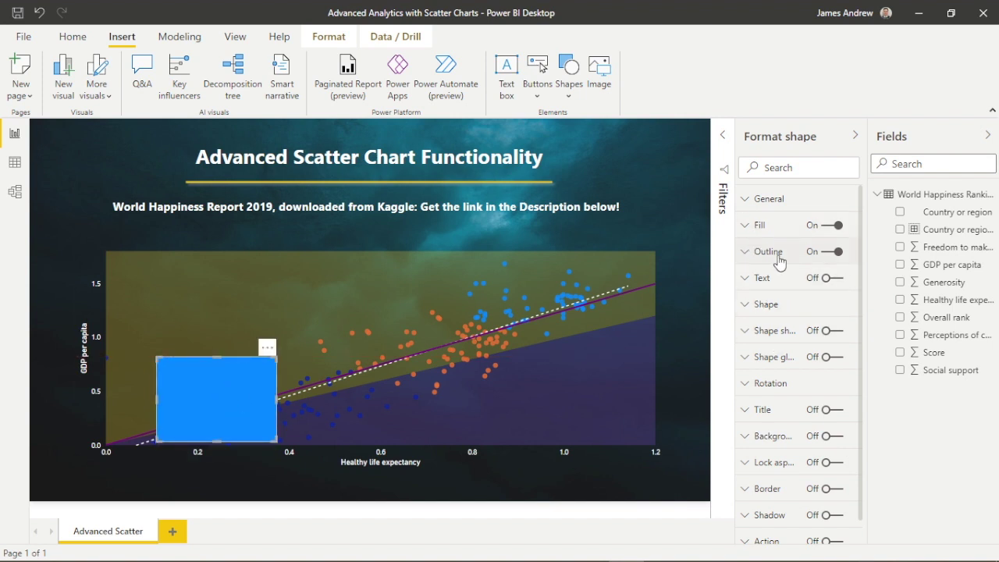
Set the rectangle's fill transparency to 75%, remove its outline, and frame the lower-left cluster.
left_click(747, 226)
left_click_drag(790, 320, 833, 321)
left_click(834, 390)
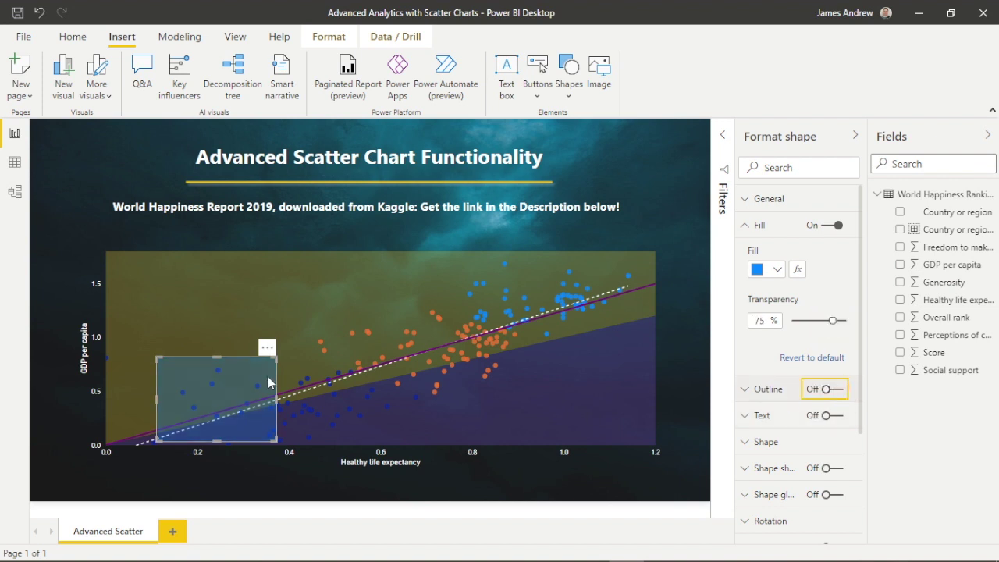
left_click_drag(187, 377, 324, 388)
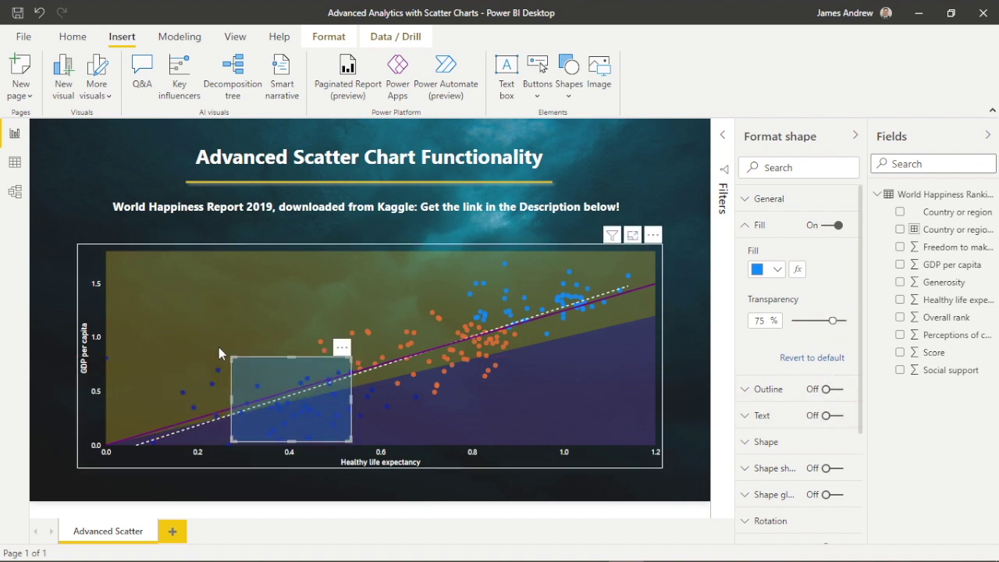
left_click_drag(231, 359, 268, 397)
left_click_drag(317, 424, 313, 425)
Duplicate the rectangle twice to cover the upper-right and middle clusters.
key("Escape")
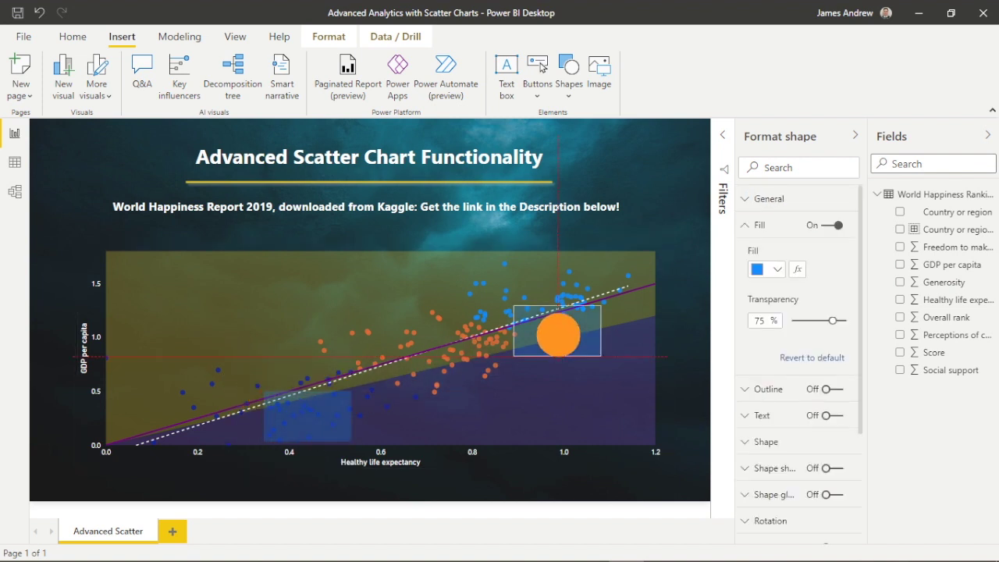
left_click(511, 337)
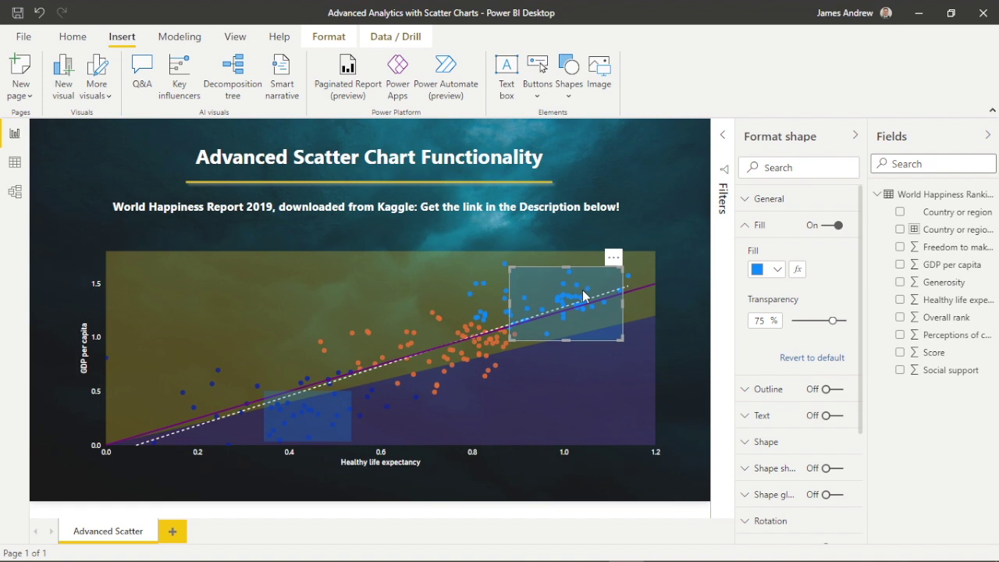
left_click_drag(569, 308, 456, 402)
left_click(586, 303)
left_click(582, 390)
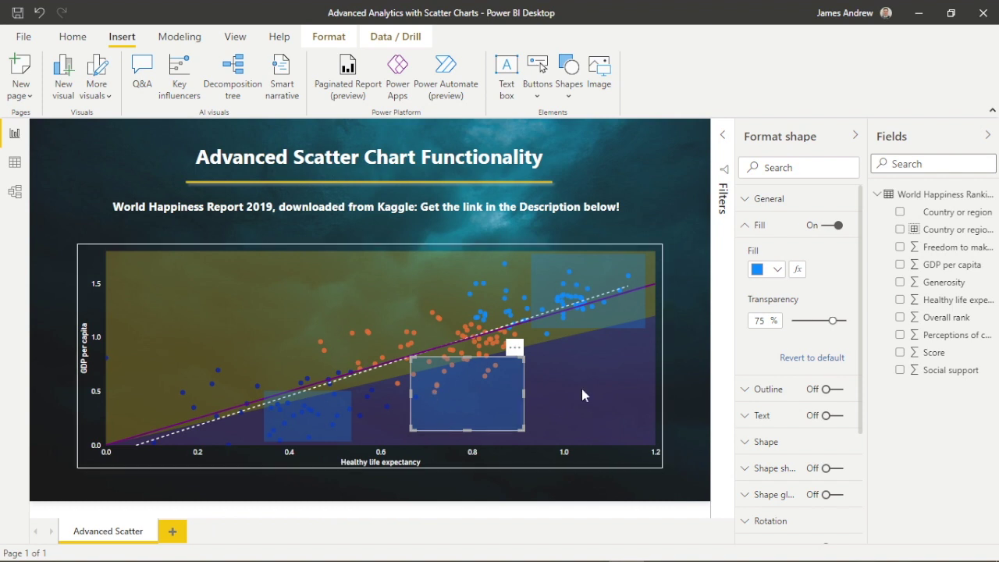
mouse_move(434, 393)
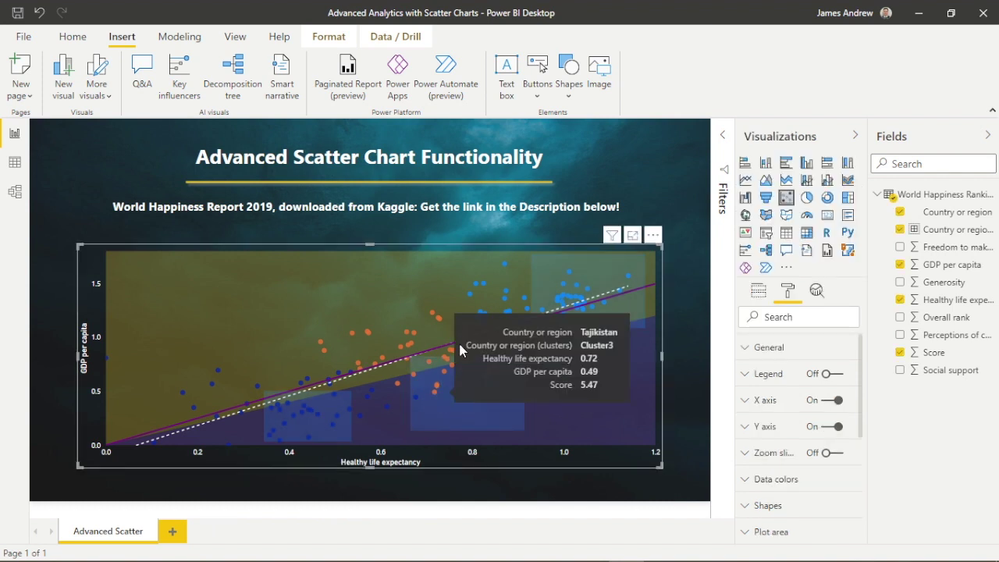
mouse_move(451, 365)
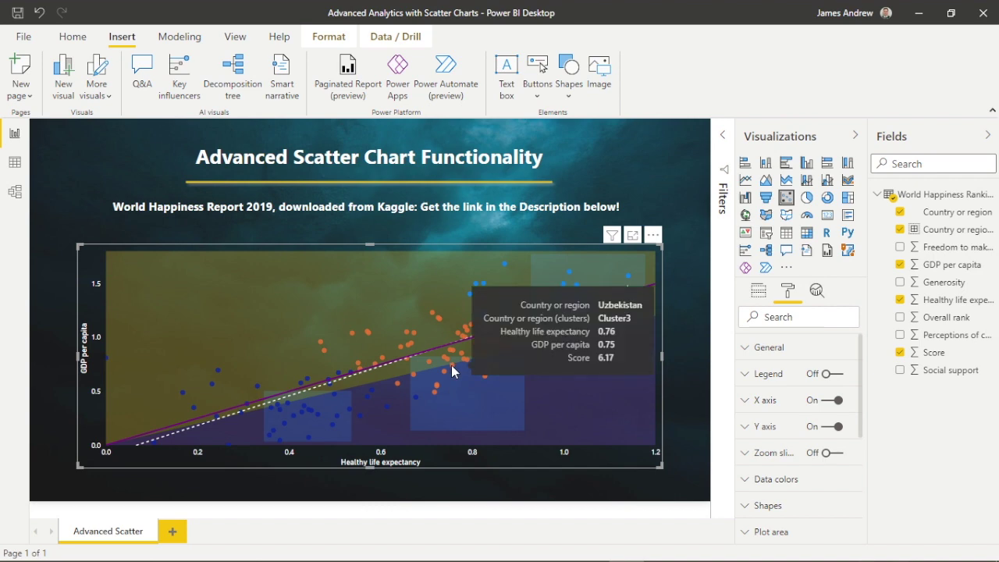
mouse_move(486, 361)
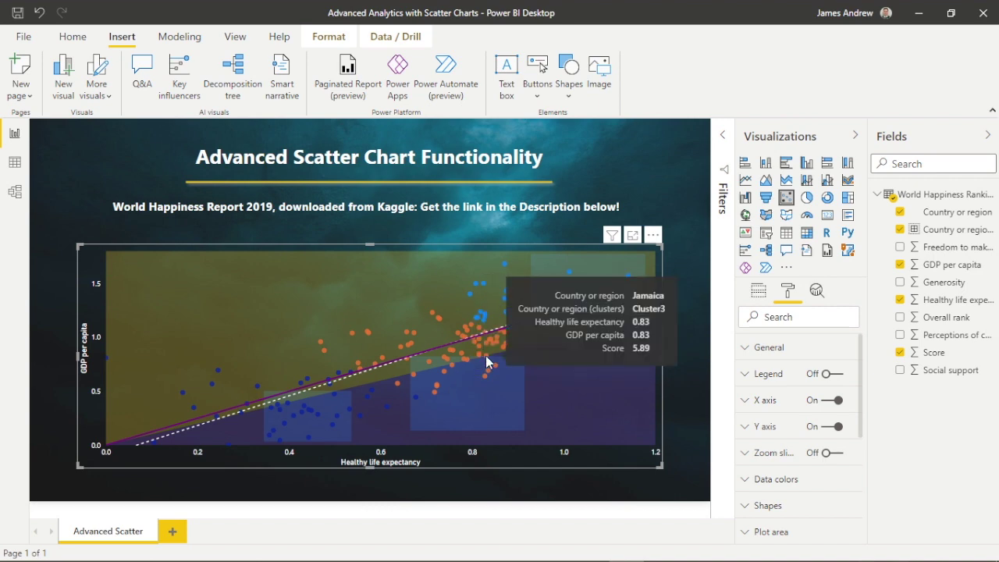
left_click(696, 370)
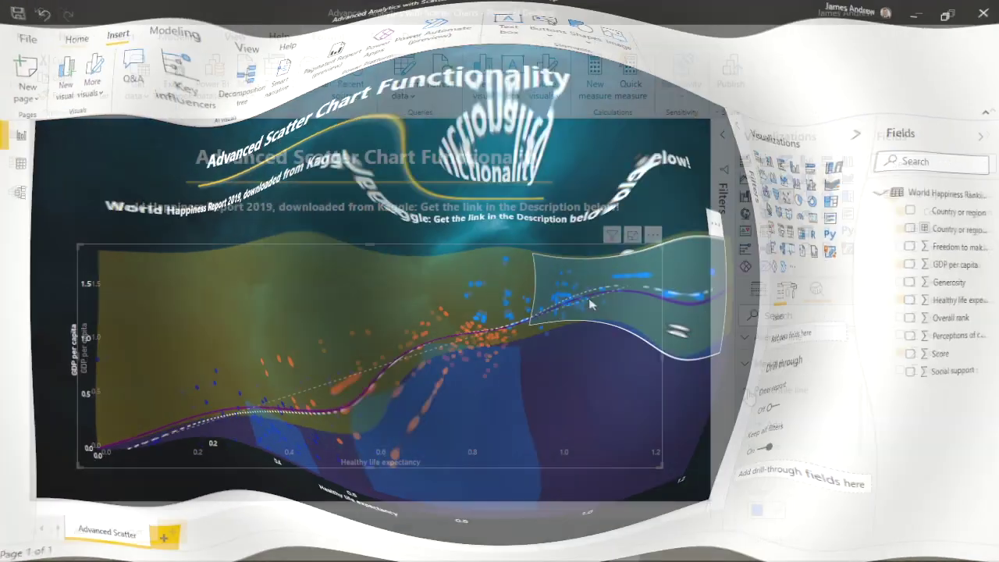